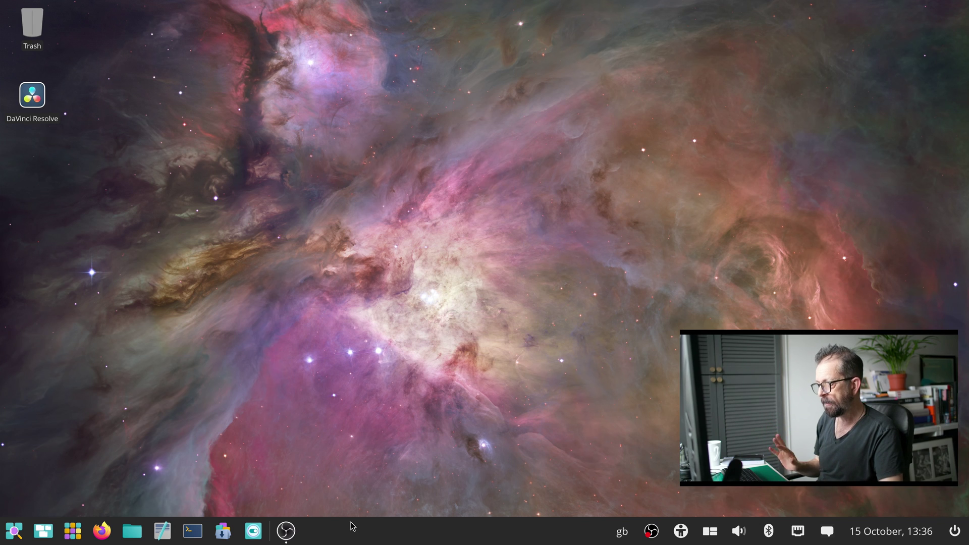
Tile Firefox, Files, a terminal and a text editor, declining Firefox as default browser.
left_click(706, 535)
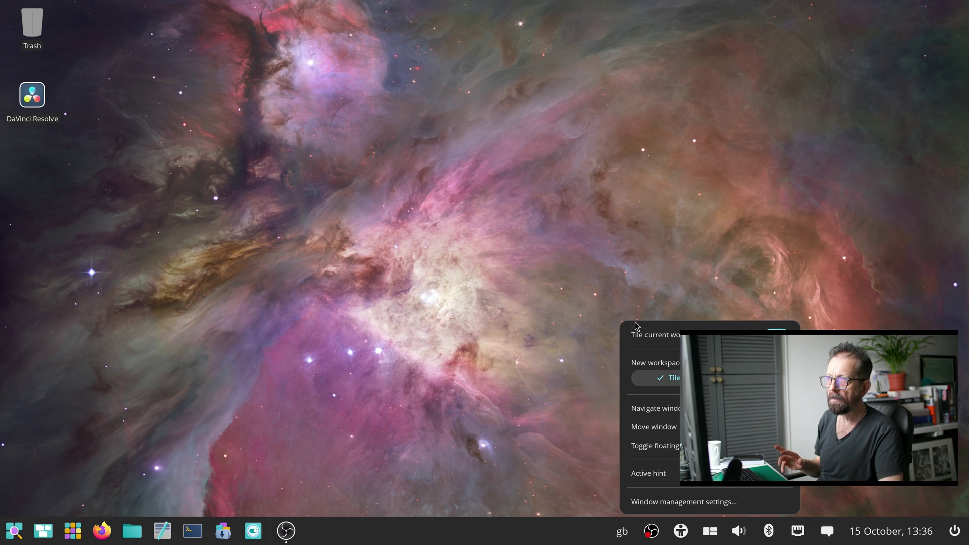
left_click(529, 406)
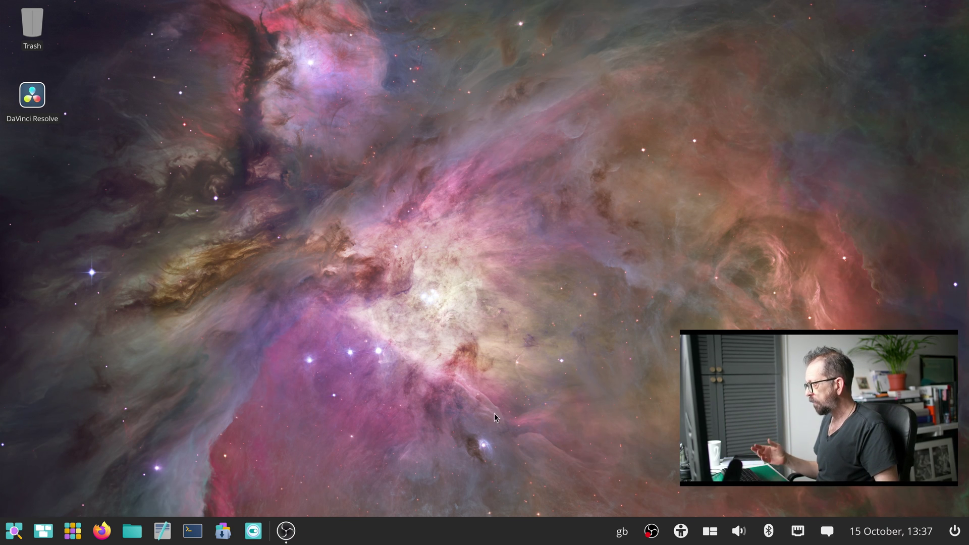
left_click(102, 531)
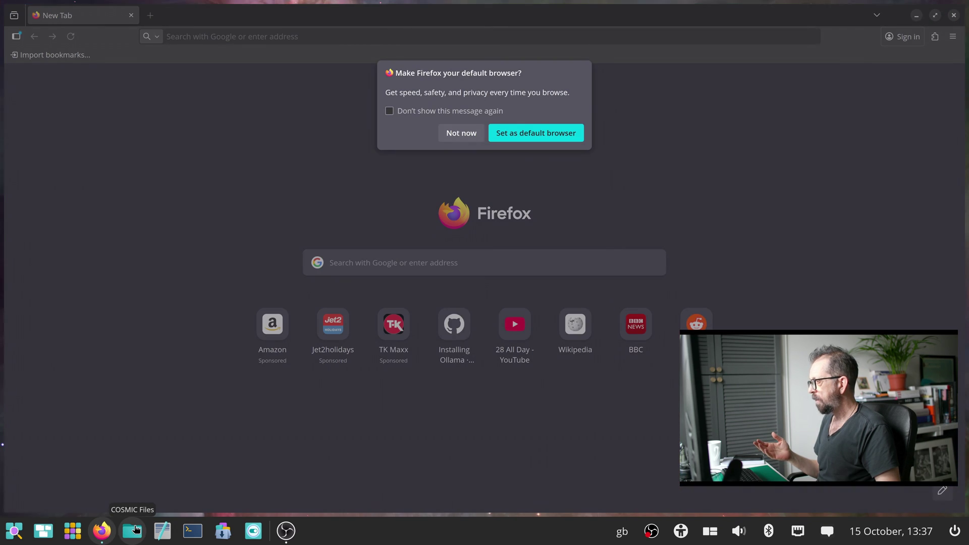
left_click(132, 530)
left_click(193, 531)
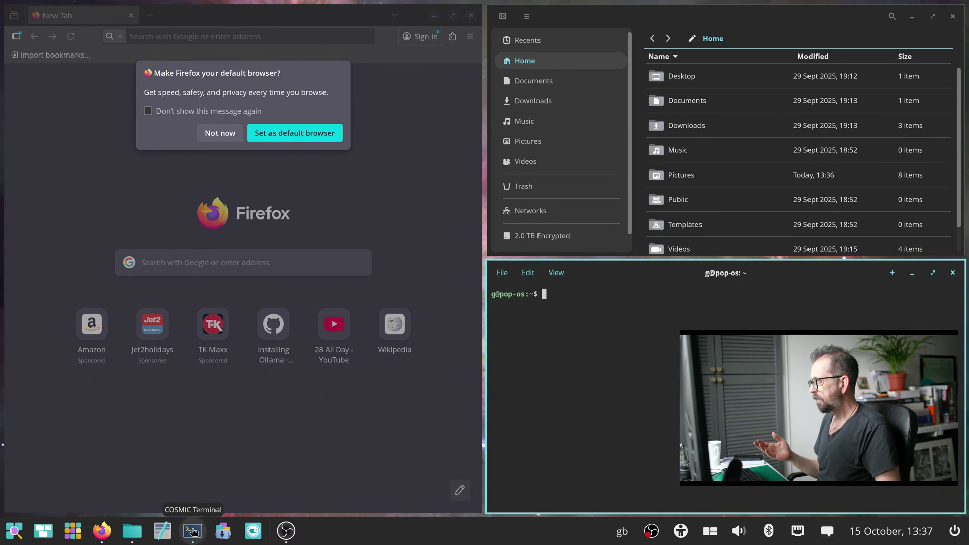
left_click(167, 533)
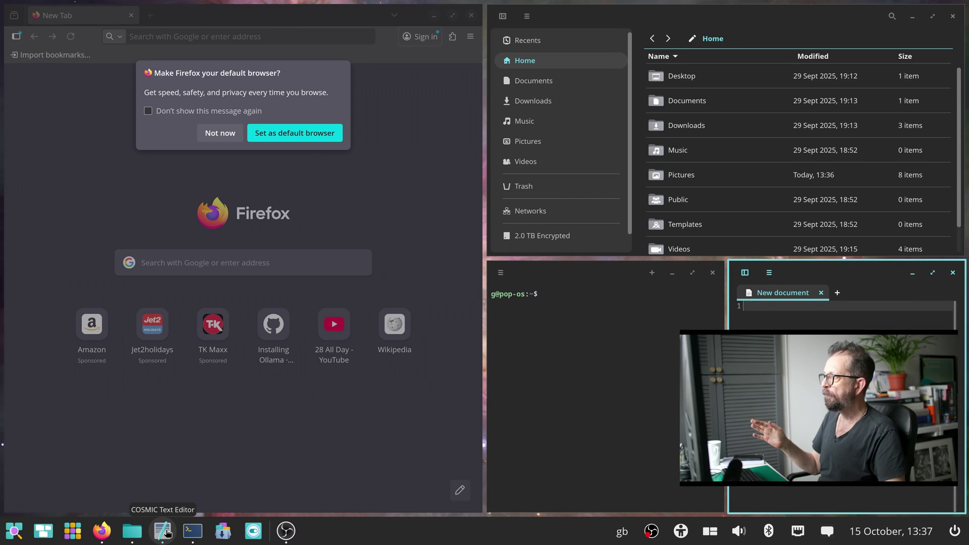
left_click(231, 134)
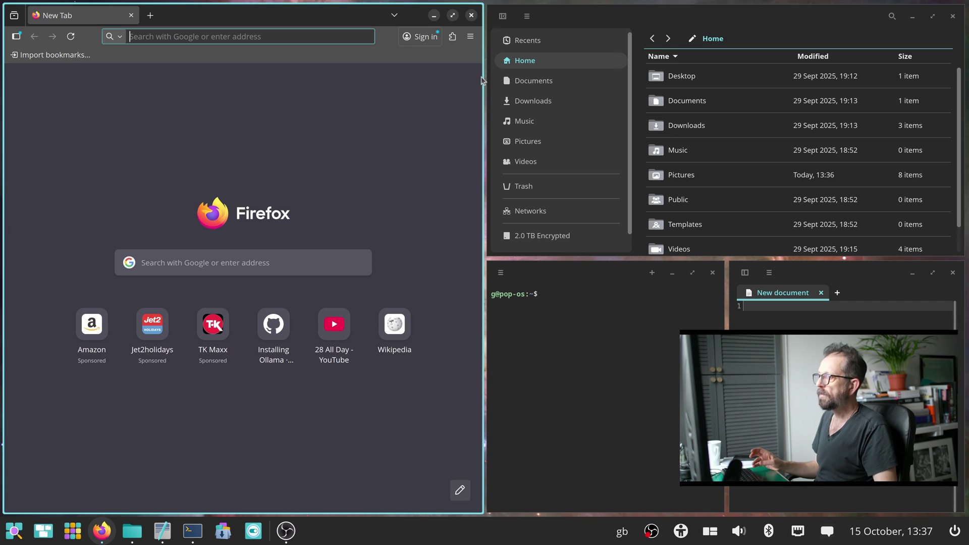
Close the Firefox, file manager, text editor and terminal windows, leaving an empty desktop.
left_click(472, 15)
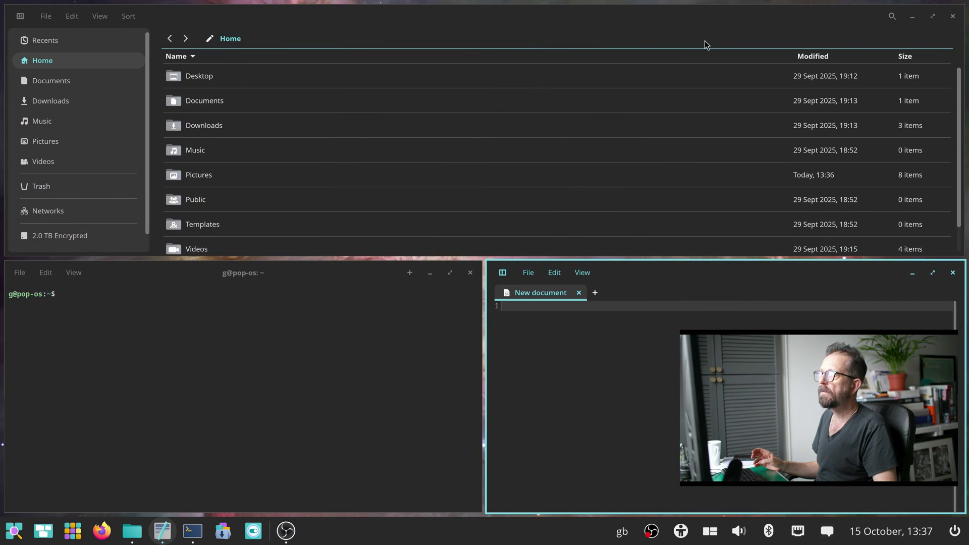
left_click(952, 15)
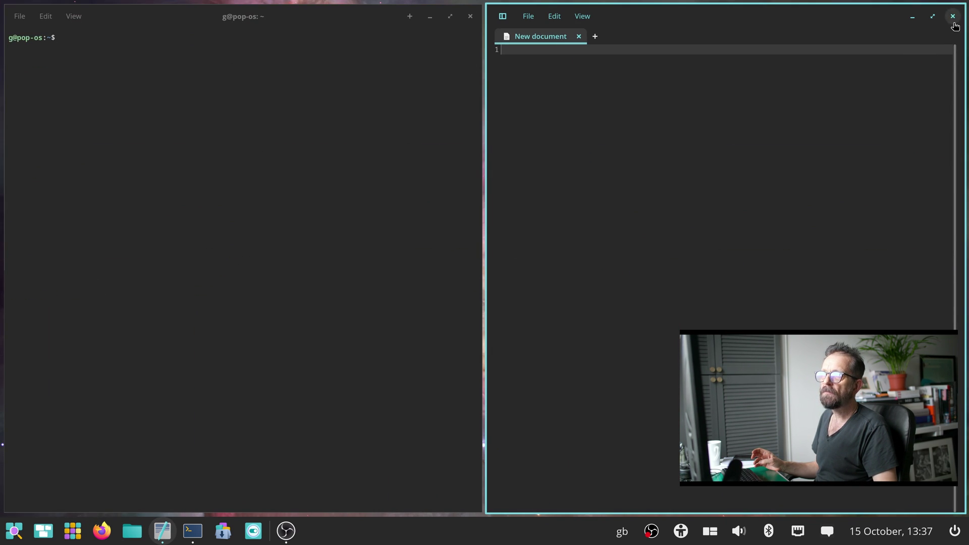
left_click(952, 15)
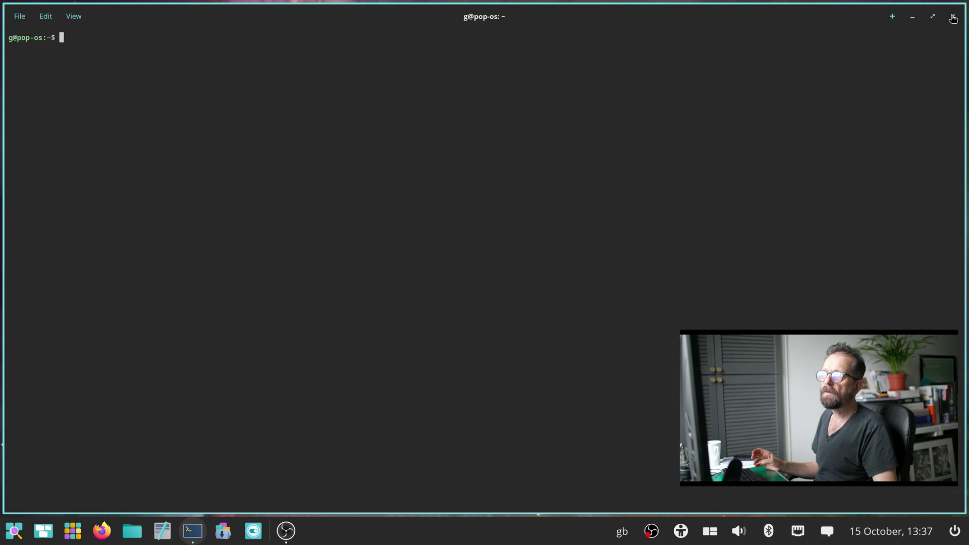
left_click(940, 16)
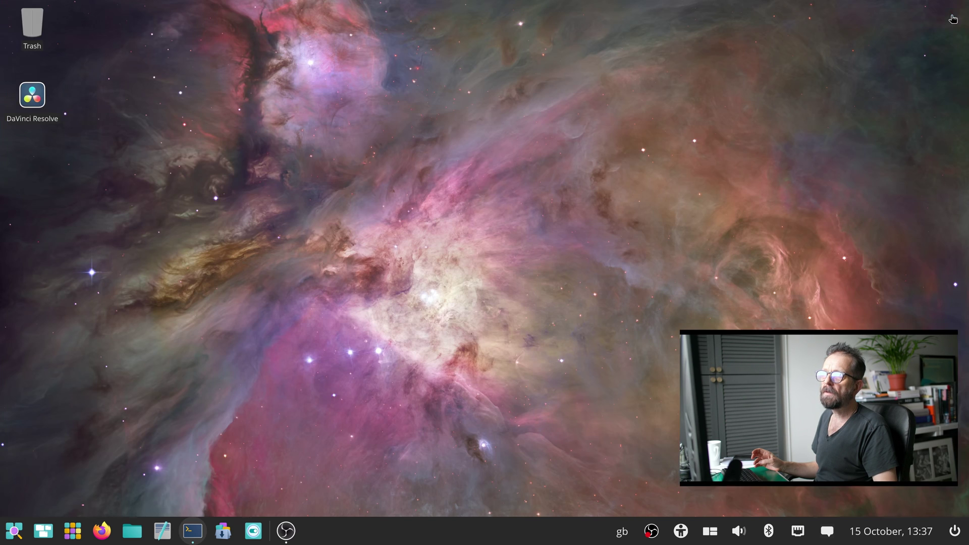
Launch COSMIC Store from Applications and tile Files beside it.
left_click(73, 532)
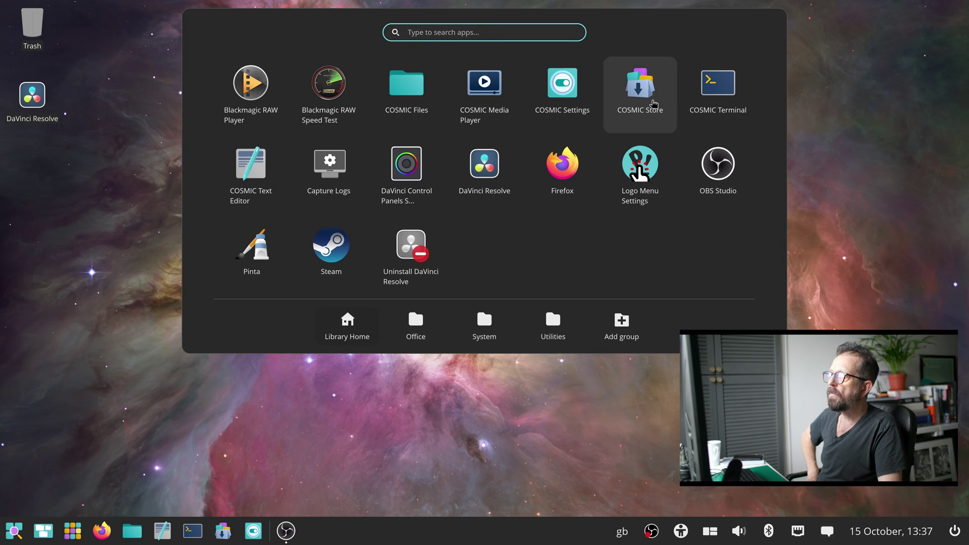
left_click(651, 102)
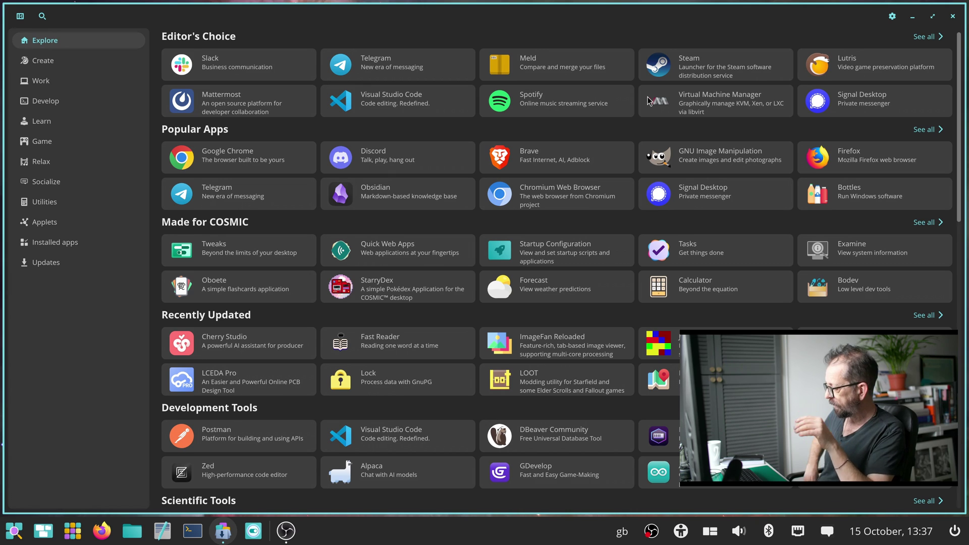
left_click(133, 531)
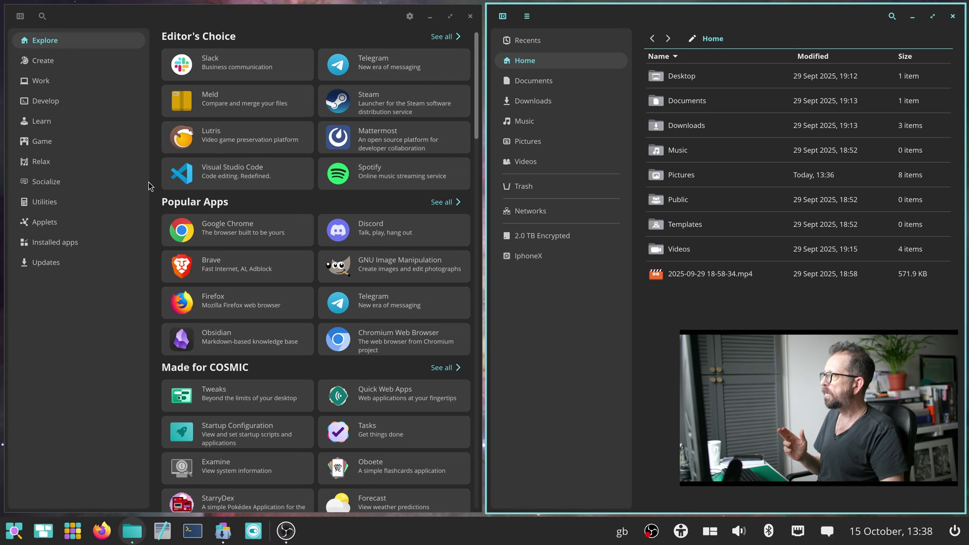
Step through the Create, Work, Develop, Learn, Game and Relax categories, scrolling the Relax list.
left_click(59, 62)
left_click(59, 81)
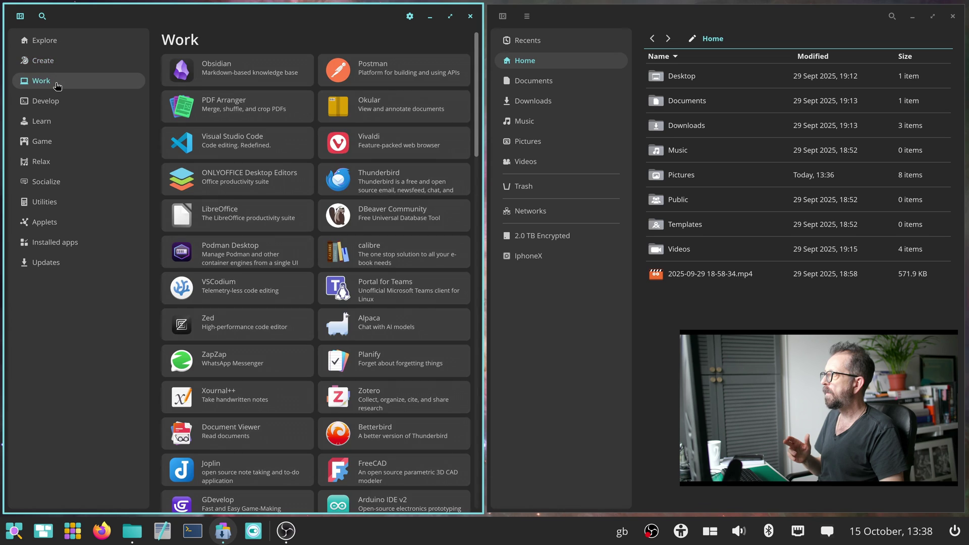
left_click(47, 101)
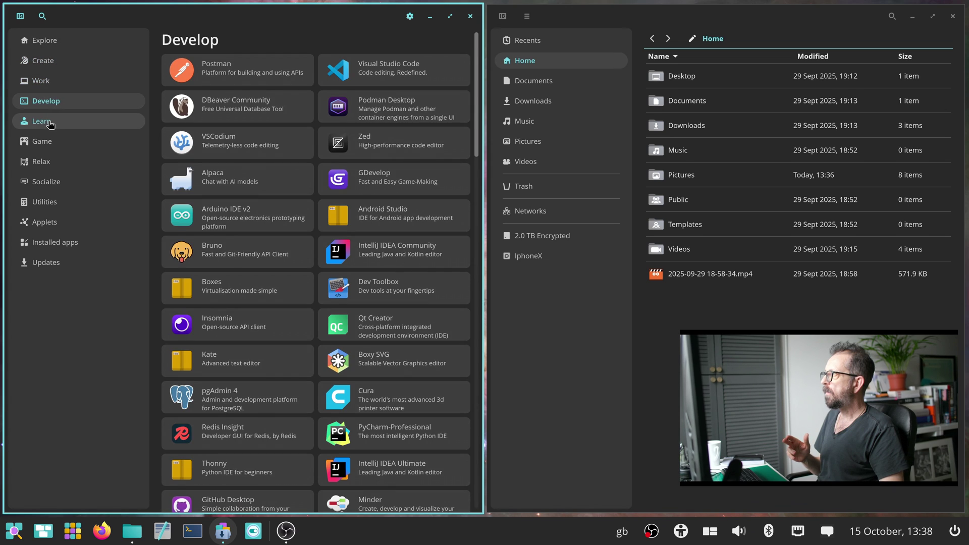
left_click(49, 123)
left_click(48, 142)
left_click(48, 162)
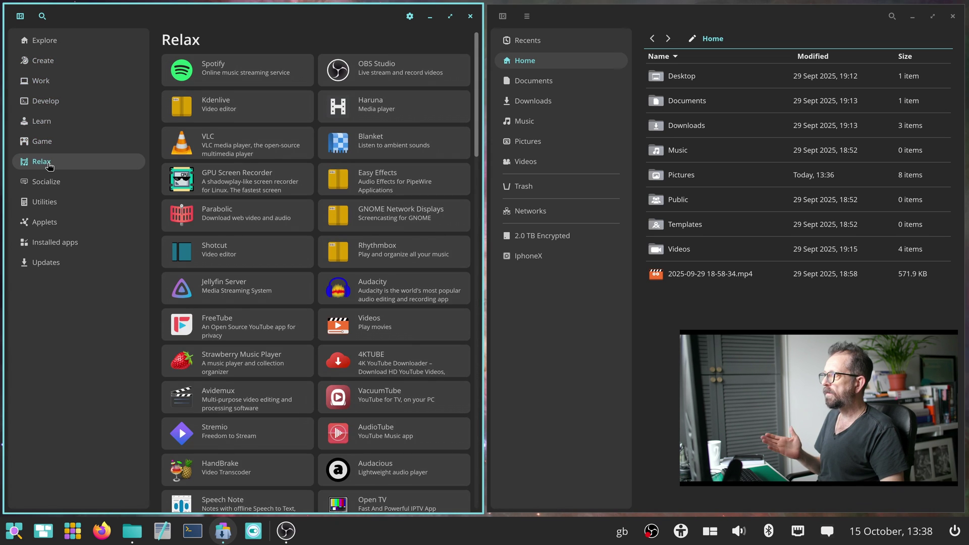
scroll(313, 283, "down", 3)
scroll(323, 292, "up", 3)
scroll(333, 304, "down", 10)
scroll(332, 303, "down", 10)
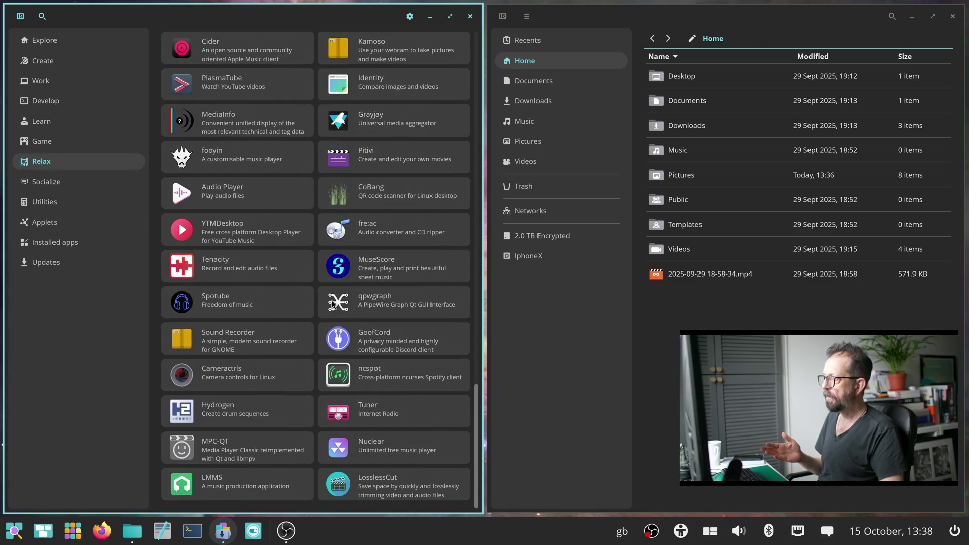
scroll(331, 304, "up", 15)
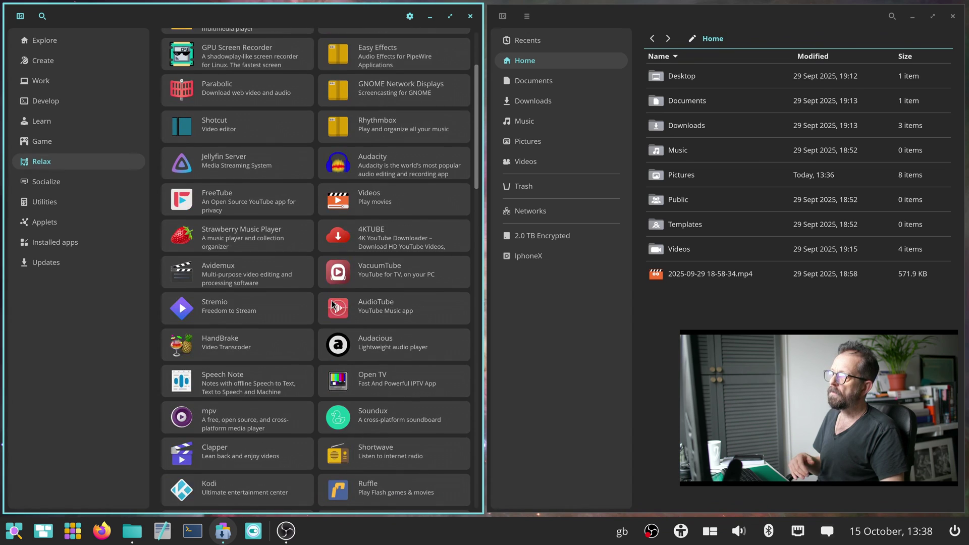
scroll(331, 305, "up", 3)
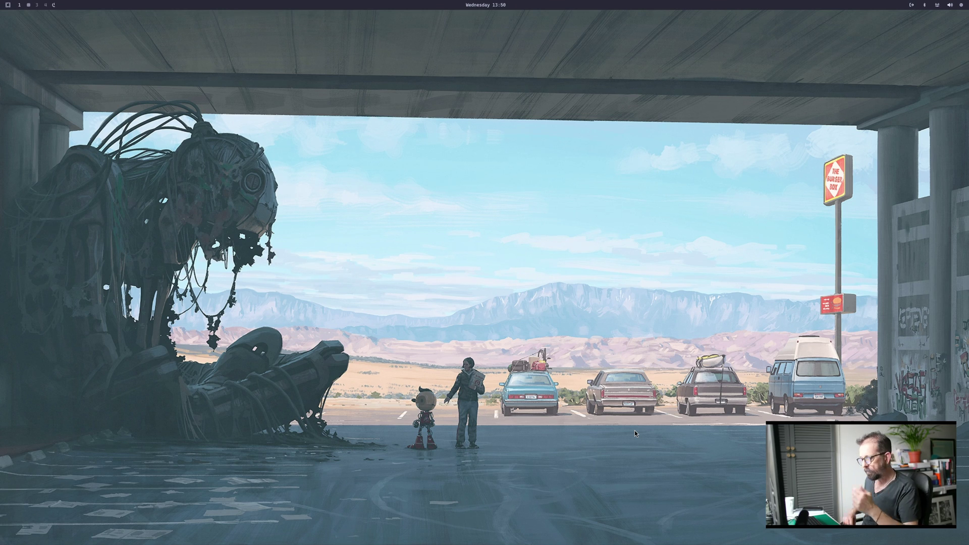
Open the AUR package installer through the Omarchy menu's Install entry ('inst').
key("super+alt+space")
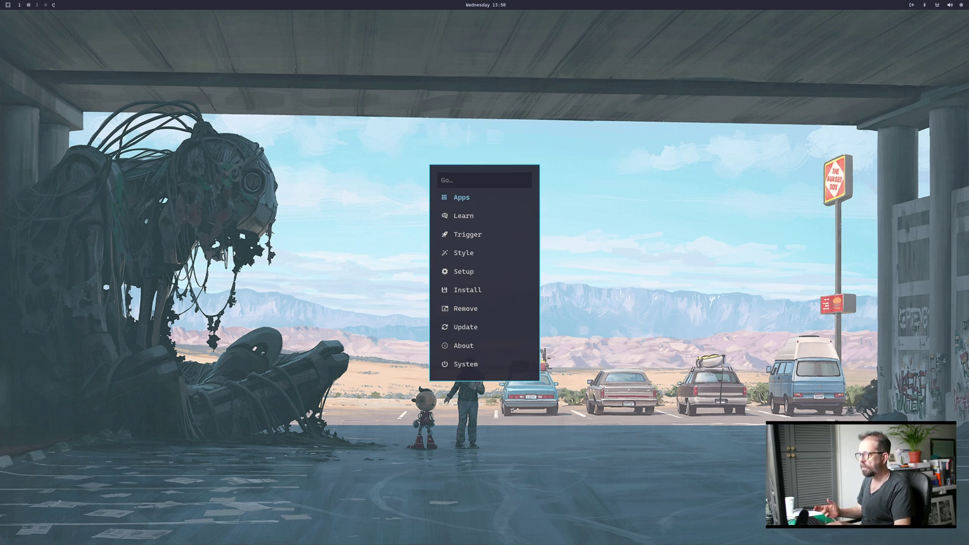
type("inst")
key("Return")
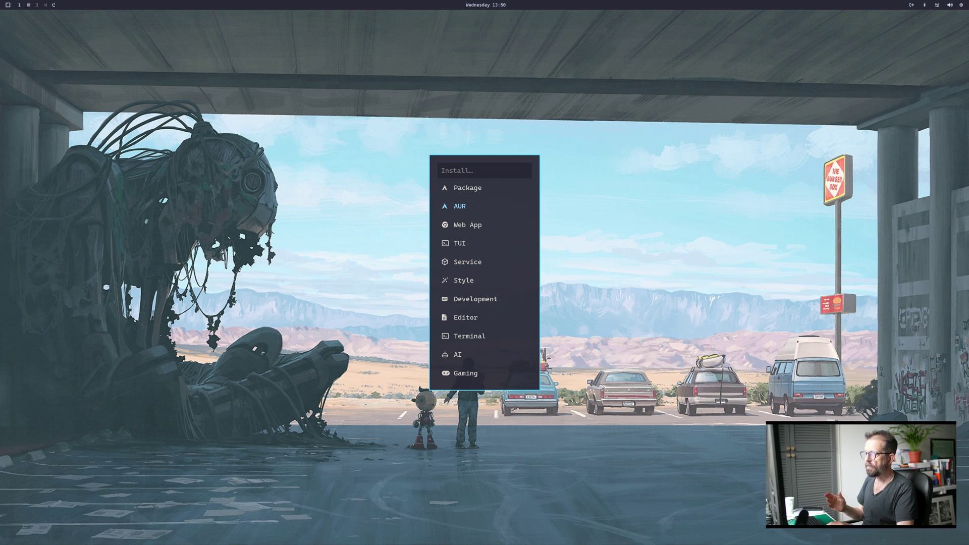
key("Return")
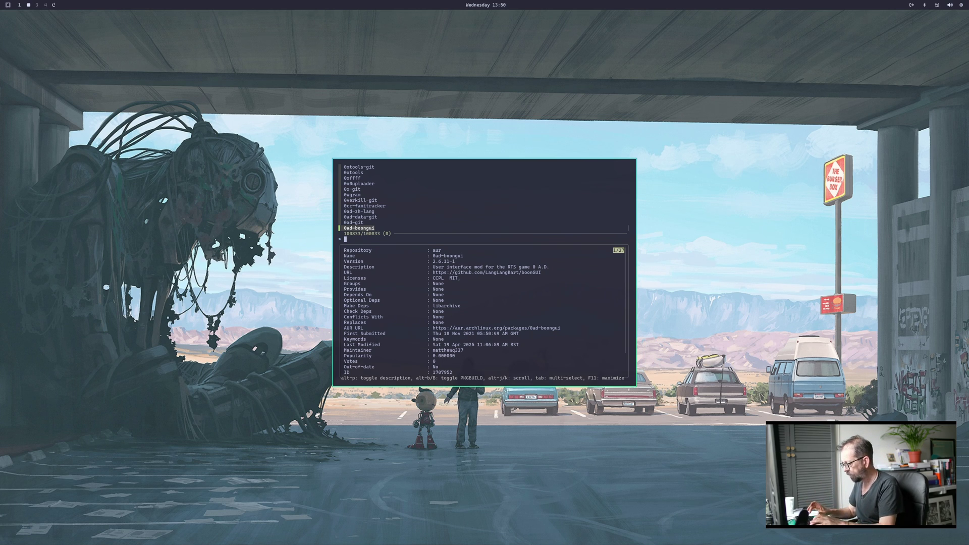
Search the AUR for 'obs' and browse up through its results to obs-scrab.
type("obs")
key("Up")
key("Up")
key("Up")
key("Up")
key("Up")
key("Up")
key("Up")
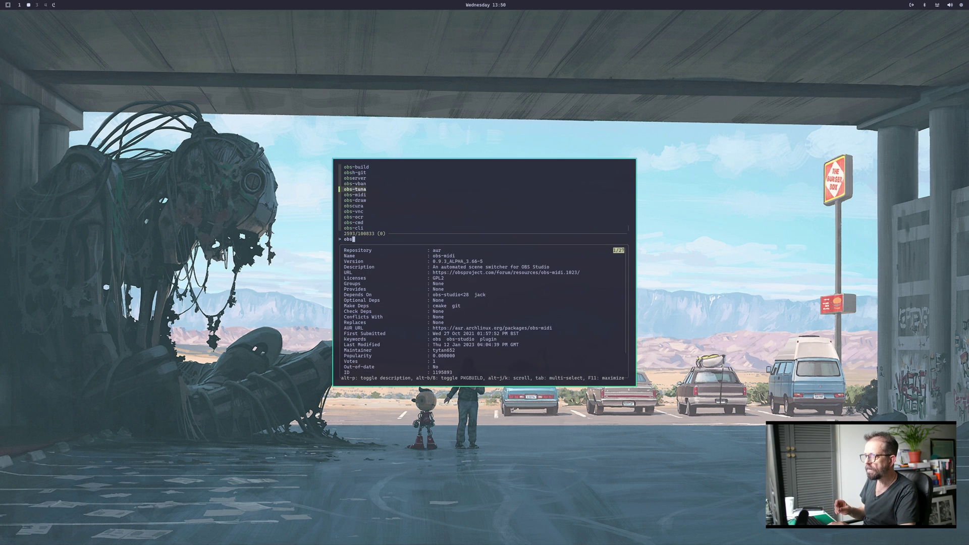
key("Up")
key("Up")
key("Up")
key("Up")
key("Up")
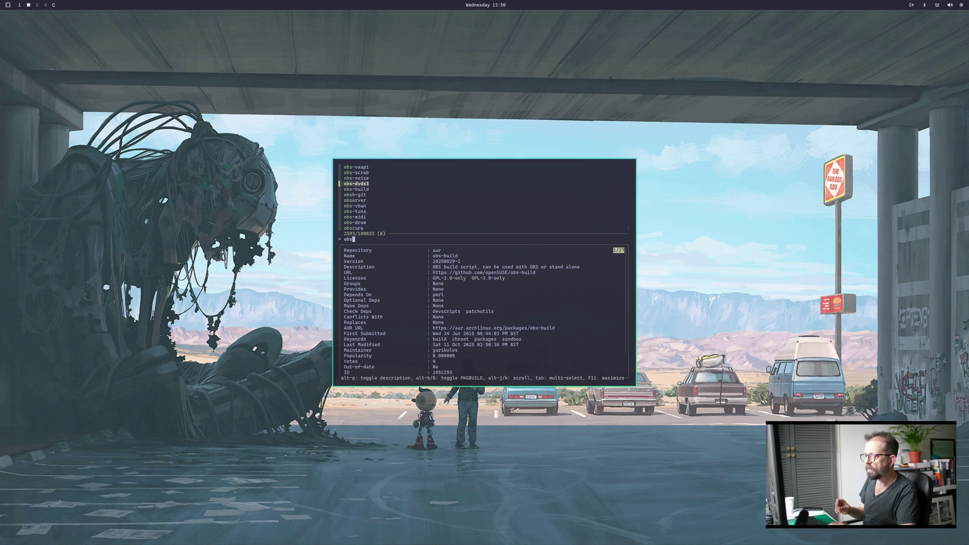
key("Up")
key("Up")
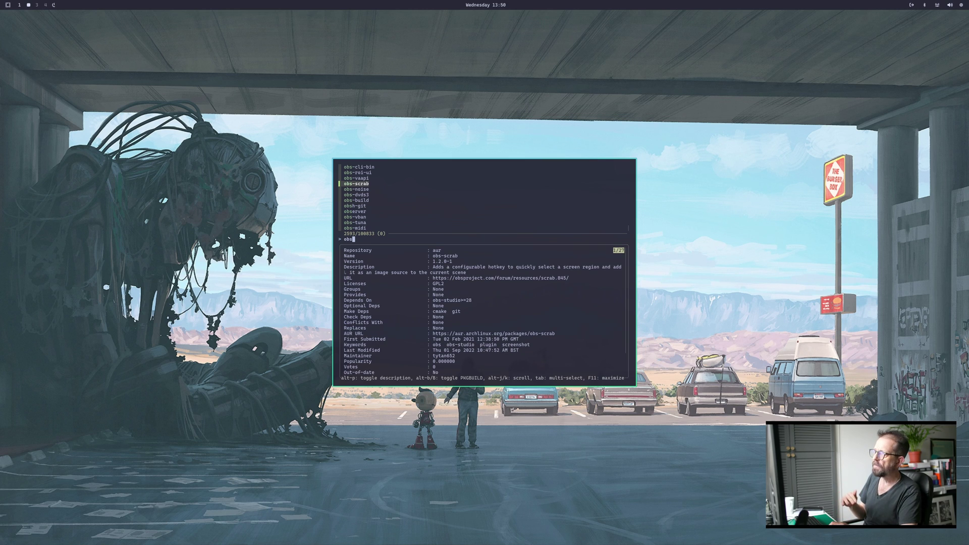
key("Up")
key("Up")
key("BackSpace")
key("BackSpace")
key("BackSpace")
Search for 'gimp' and browse down to the gimp-git package details.
type("gimp")
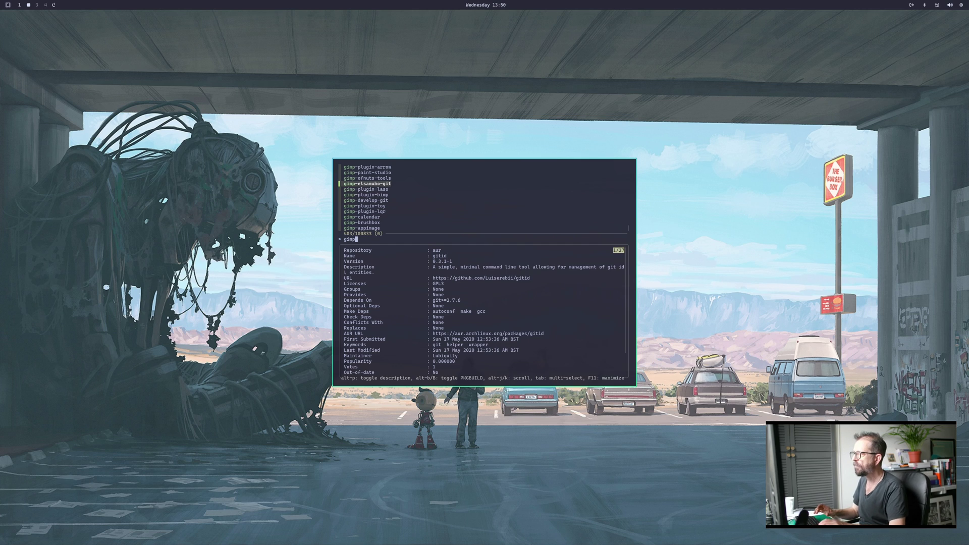
key("Down")
key("Down")
key("Down")
key("Down")
key("Down")
key("Down")
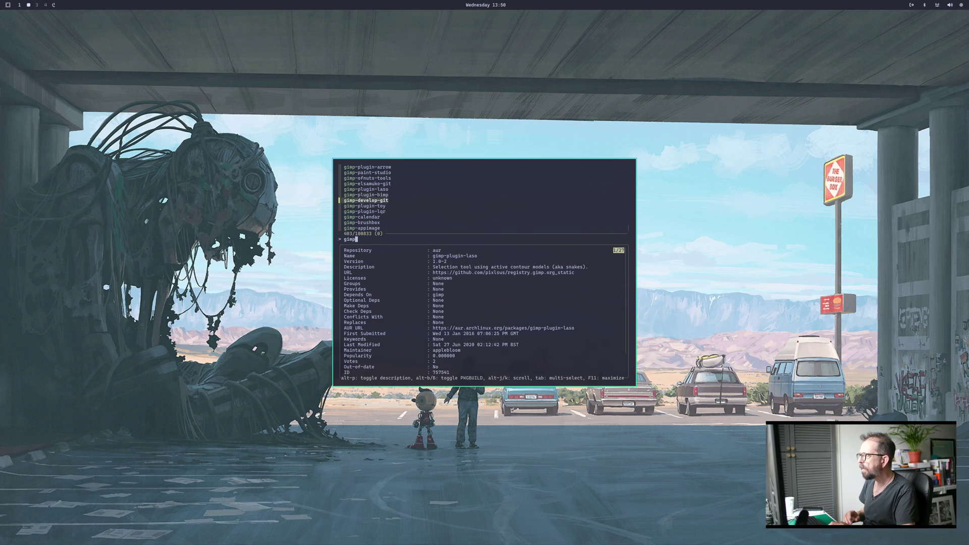
key("Down")
key("Down")
key("Down")
key("Down")
key("Down")
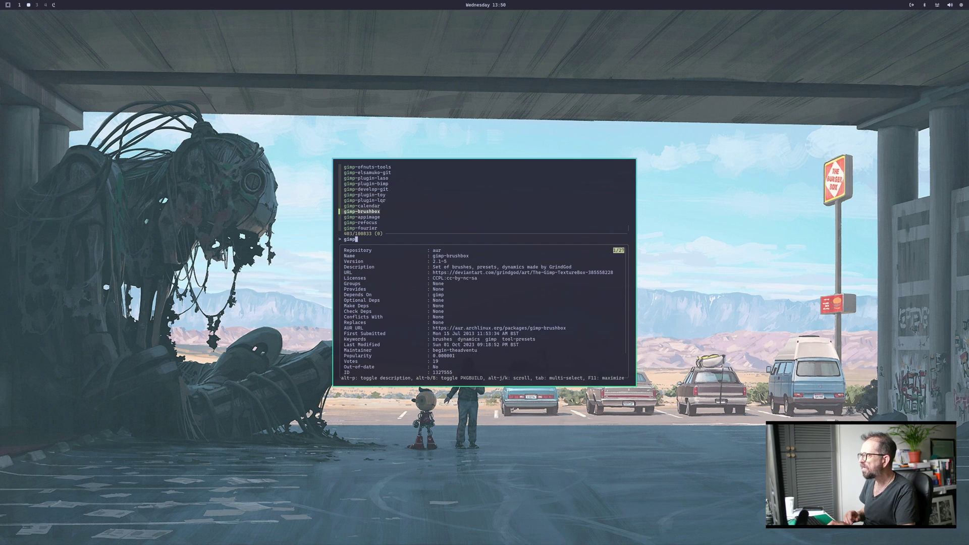
key("Down")
key("Down")
key("Down")
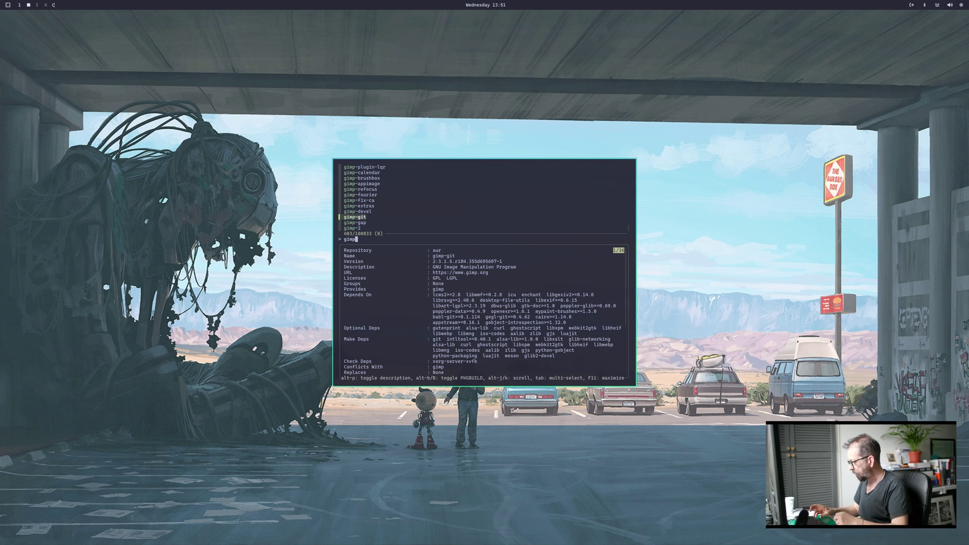
Close the package installer and launch COSMIC Store from the app launcher by typing 'co'.
key("Escape")
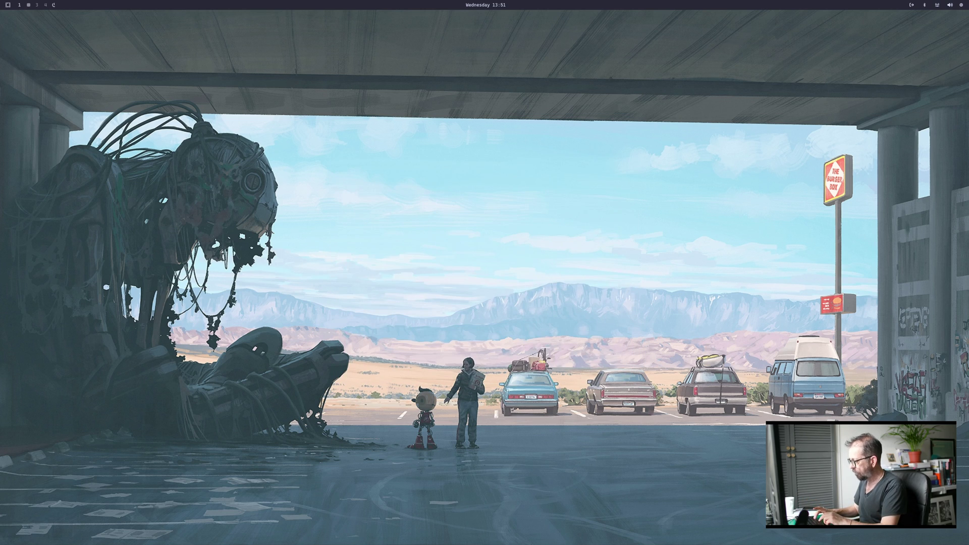
key("super+alt+space")
key("Return")
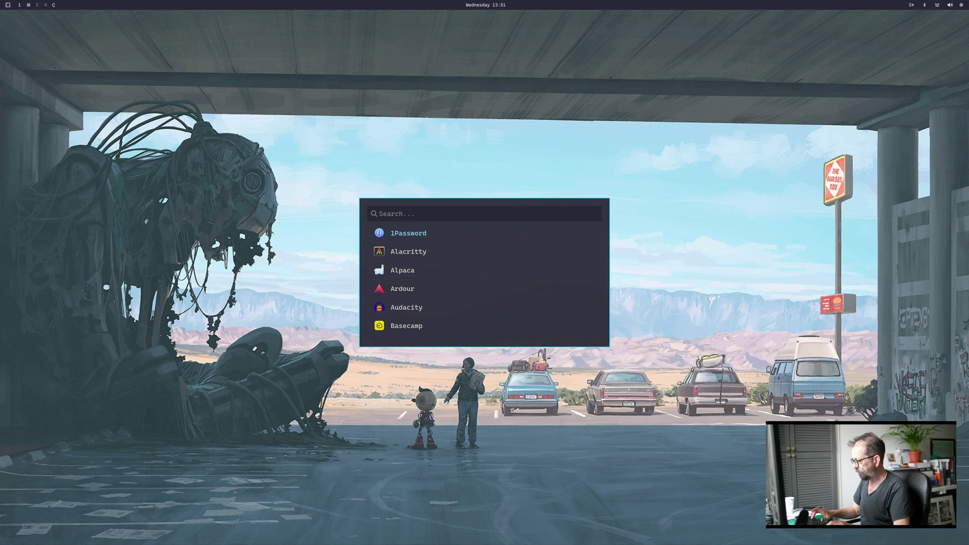
type("c")
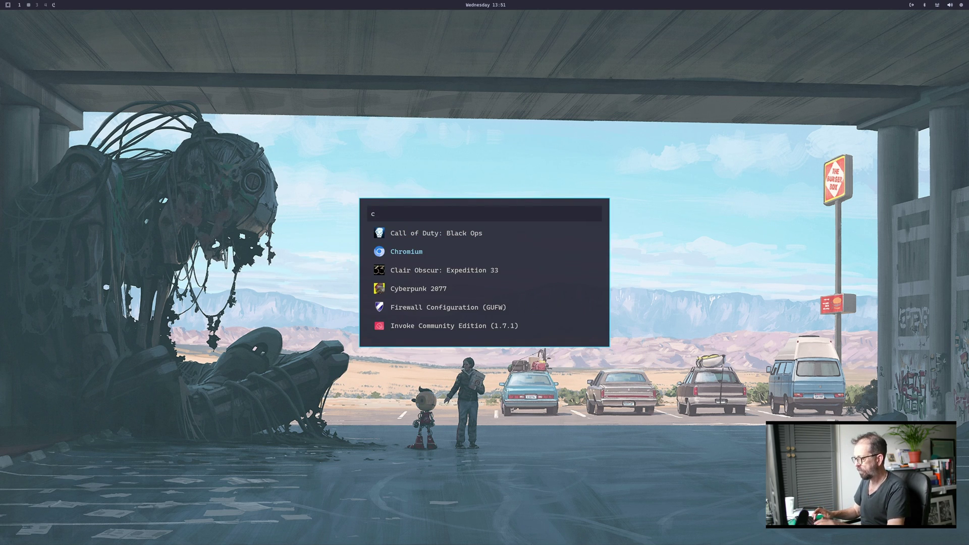
type("o")
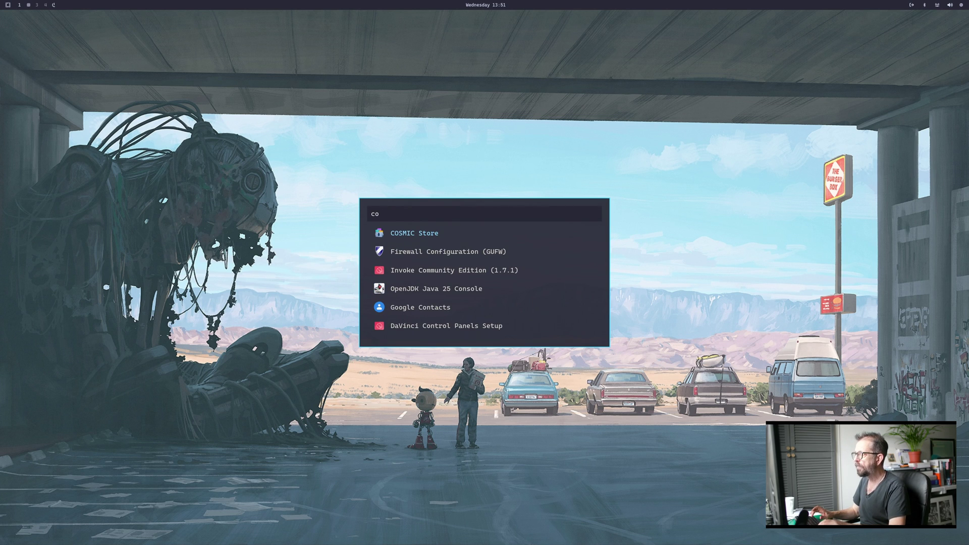
key("Return")
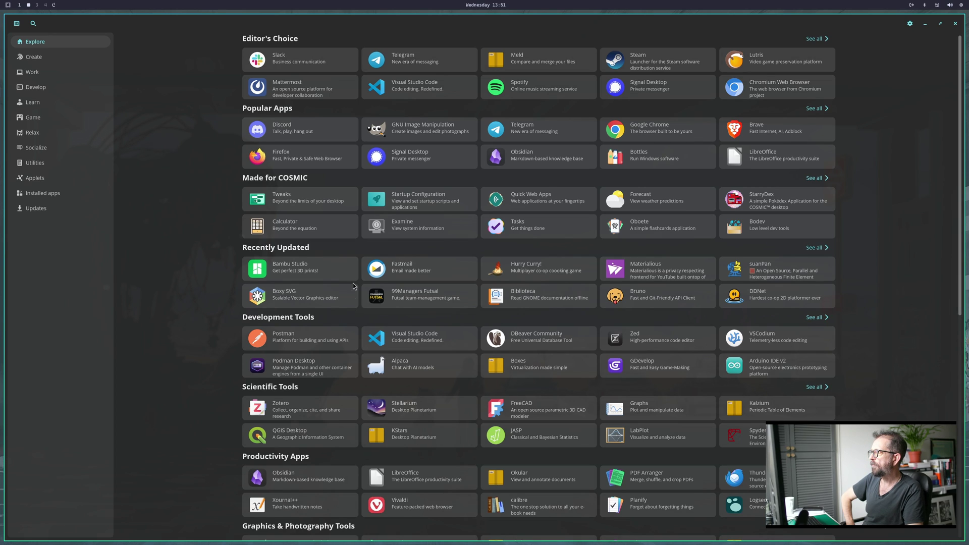
Open the GNU Image Manipulation Program page and install it from Flathub.
left_click(403, 128)
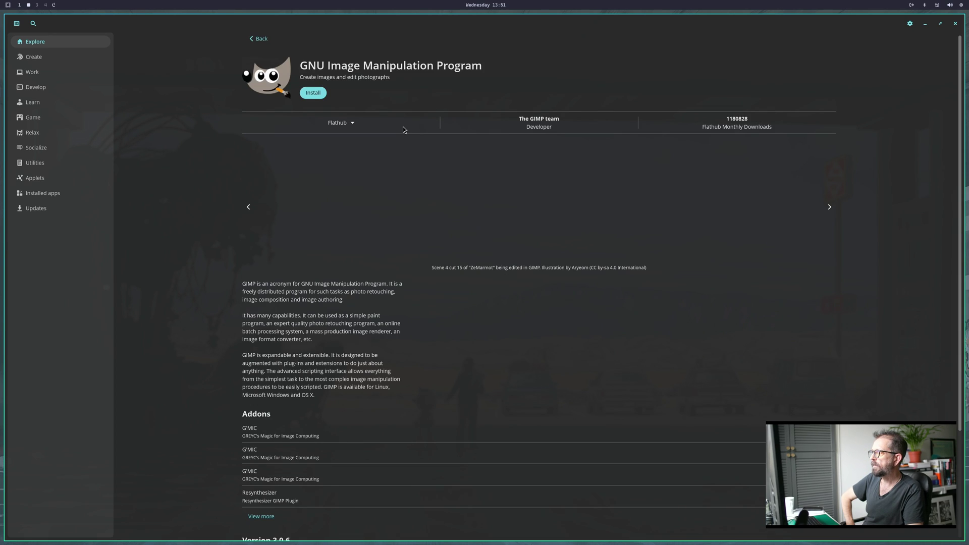
left_click(312, 94)
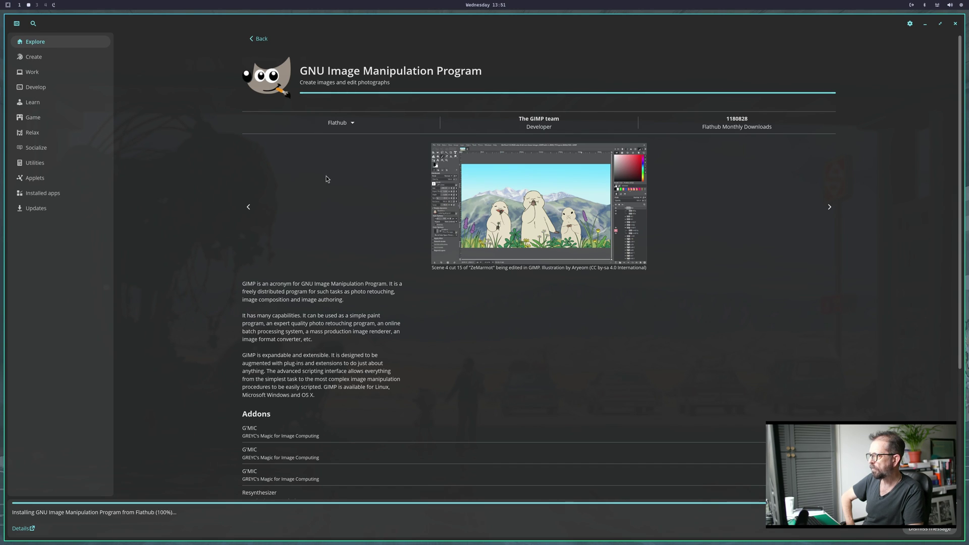
scroll(379, 384, "down", 3)
scroll(380, 383, "down", 3)
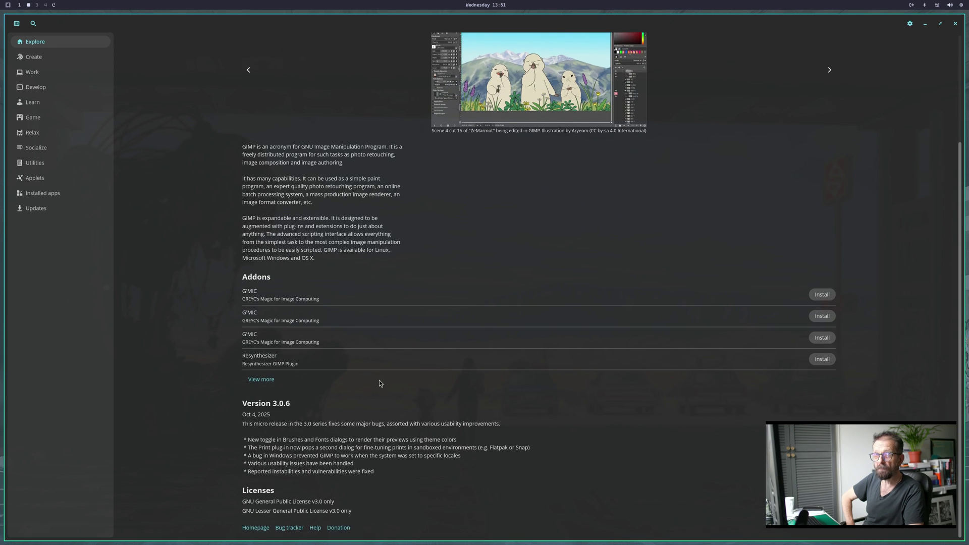
scroll(341, 220, "up", 6)
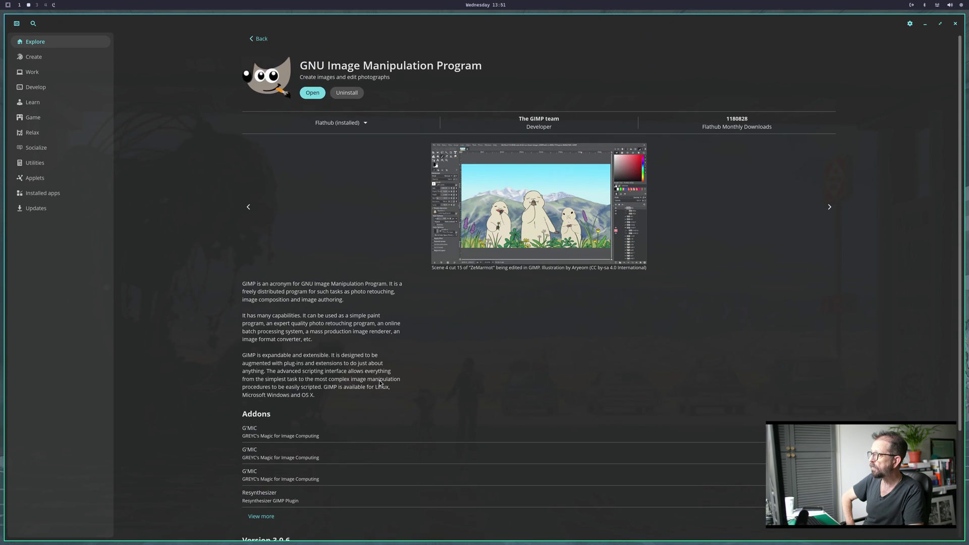
Launch GIMP through the app launcher ('gi') and close its Welcome dialog.
left_click(312, 93)
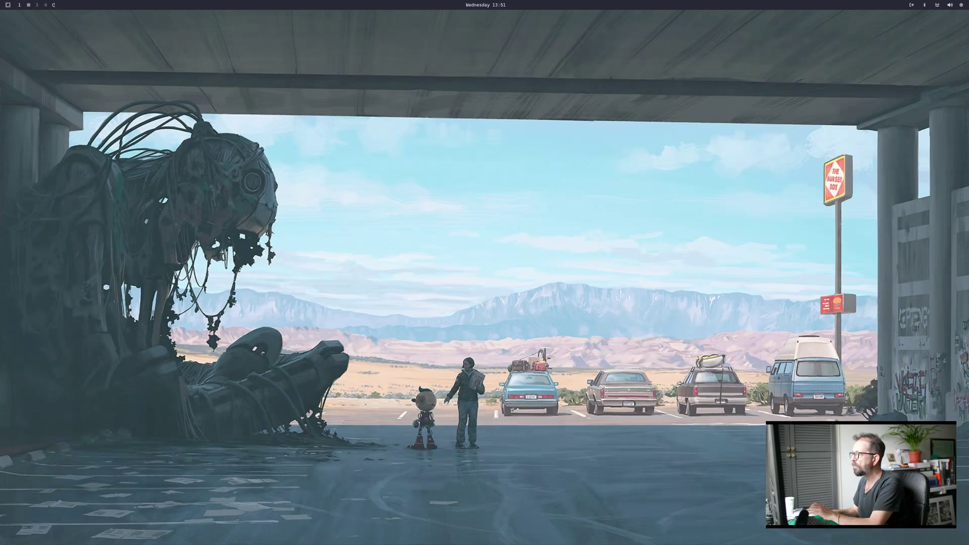
key("super+alt+space")
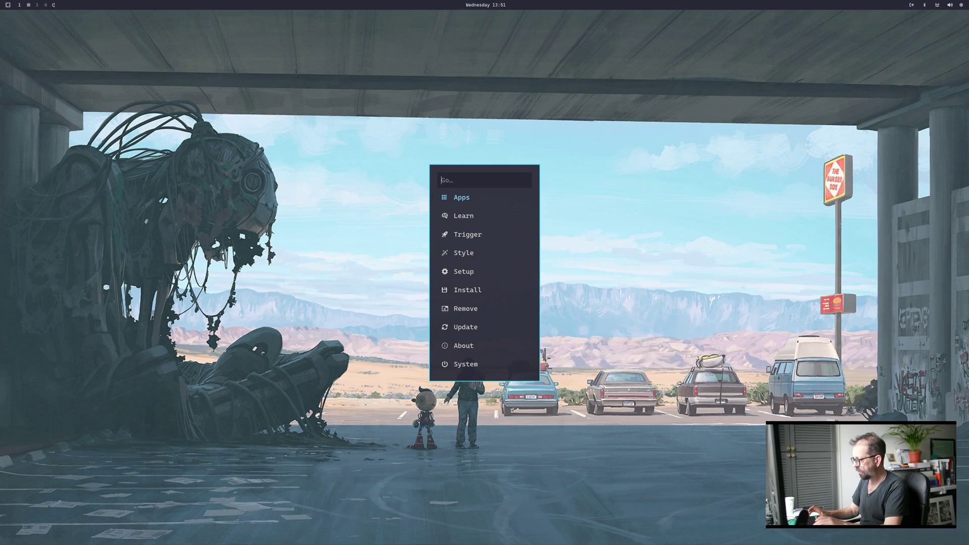
key("Return")
type("gi")
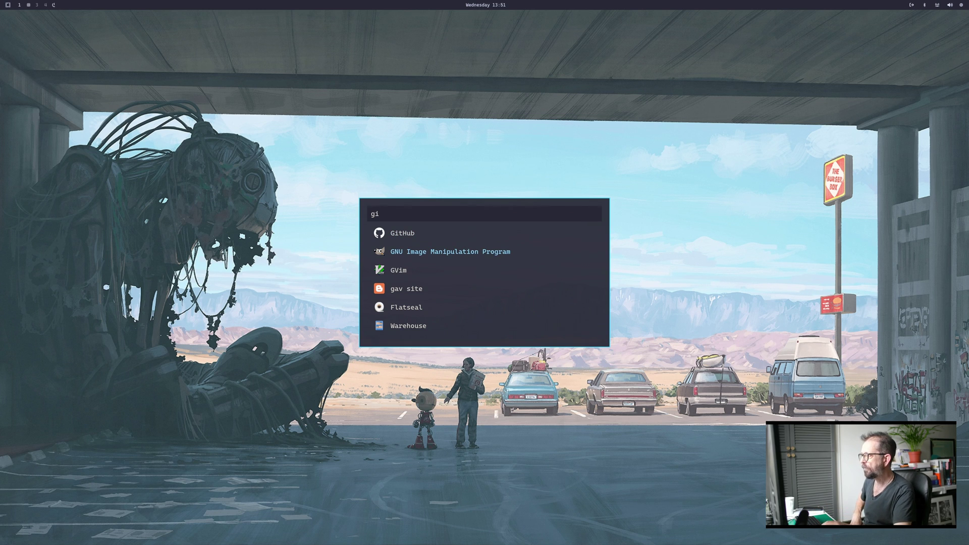
key("Return")
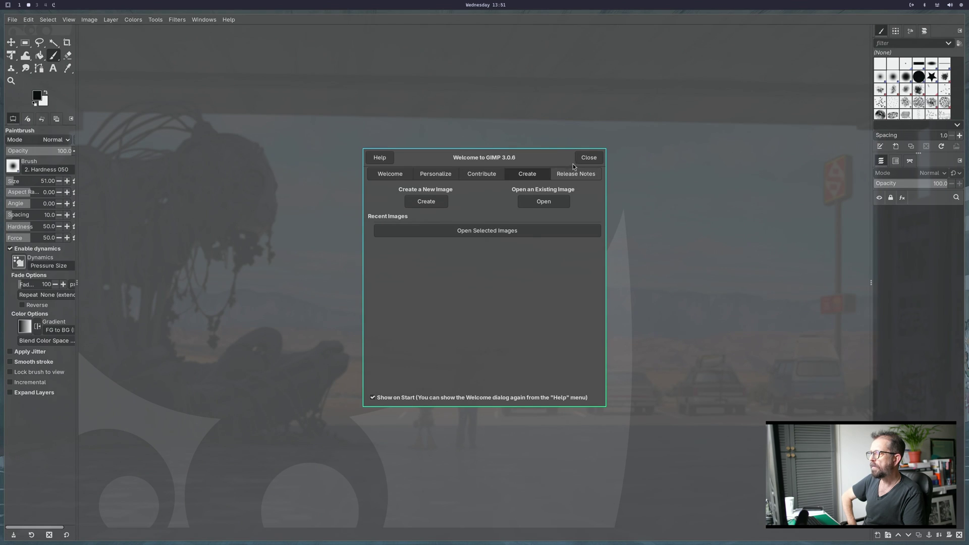
left_click(590, 159)
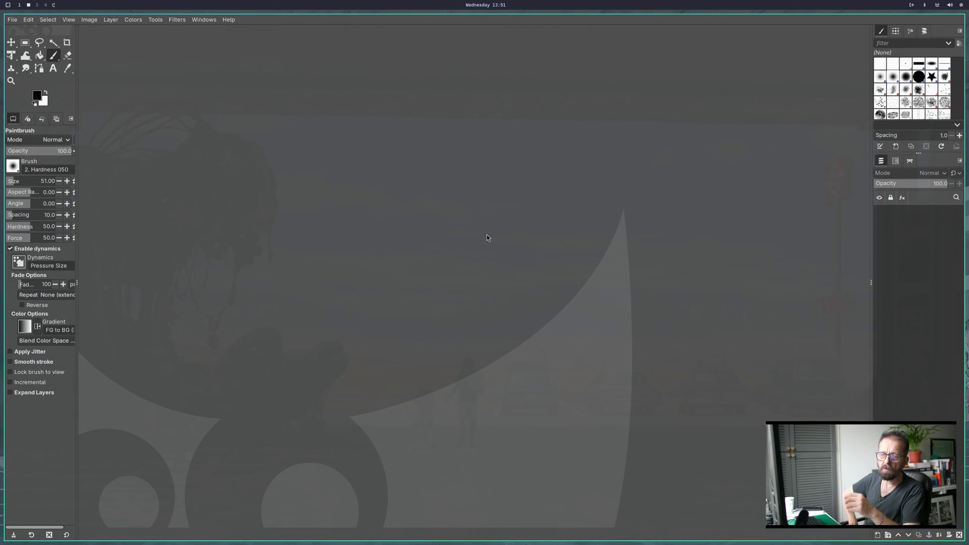
Leave GIMP and reopen COSMIC Store from the app launcher with 'co'.
key("super+1")
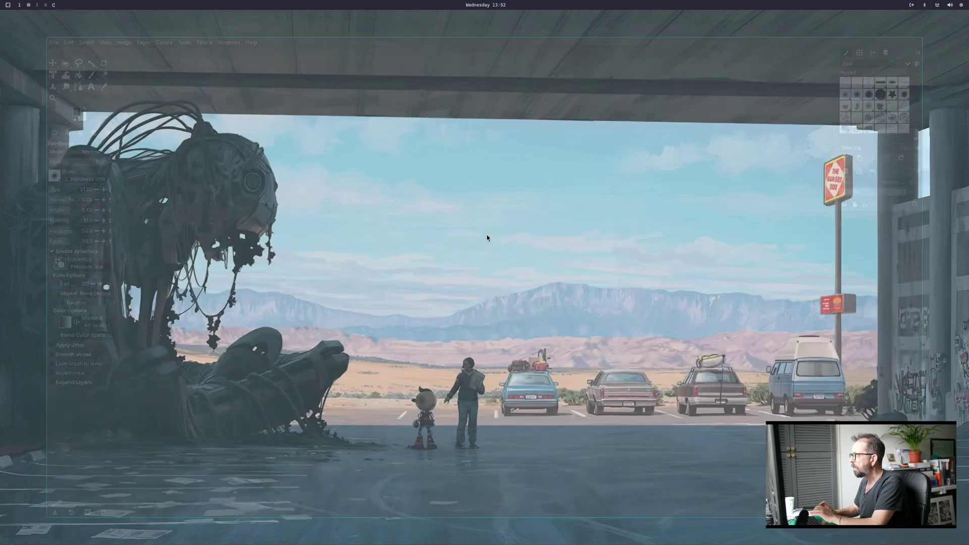
key("super+alt+space")
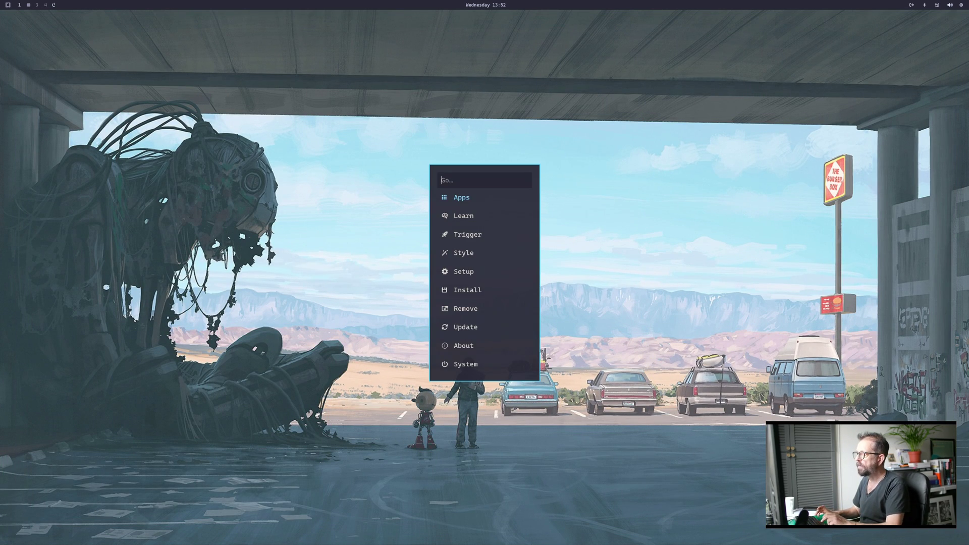
key("Return")
type("co")
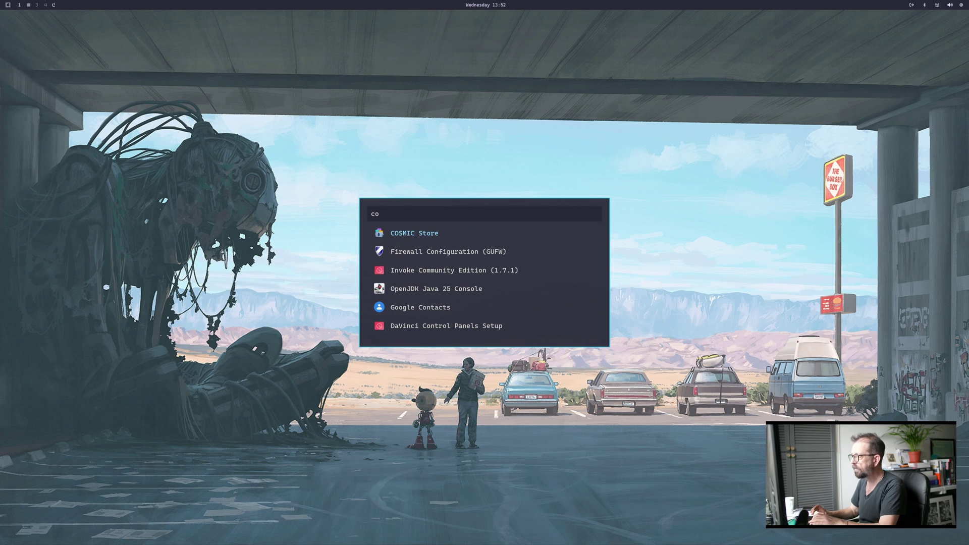
key("Return")
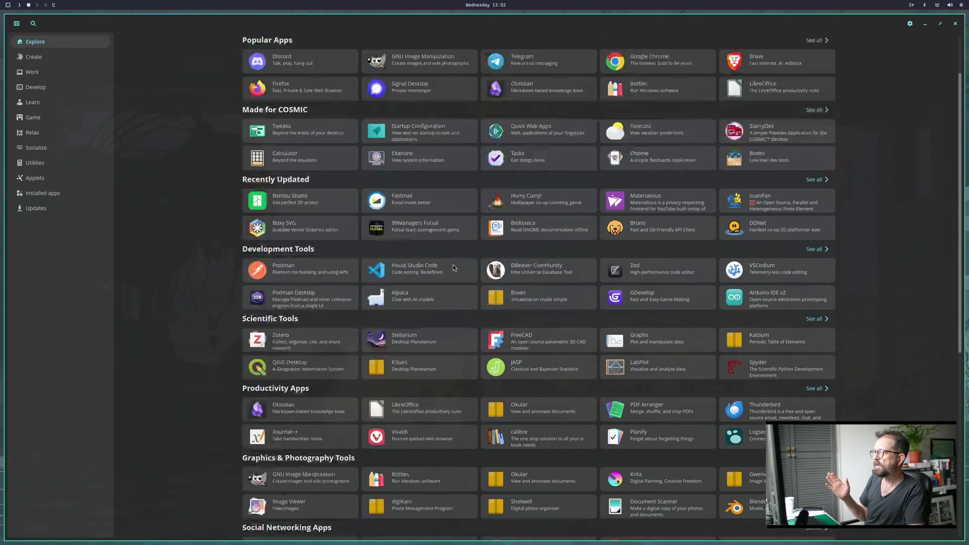
Open the Alpaca page from the Utilities category and check its installed status.
scroll(453, 264, "down", 5)
left_click(36, 164)
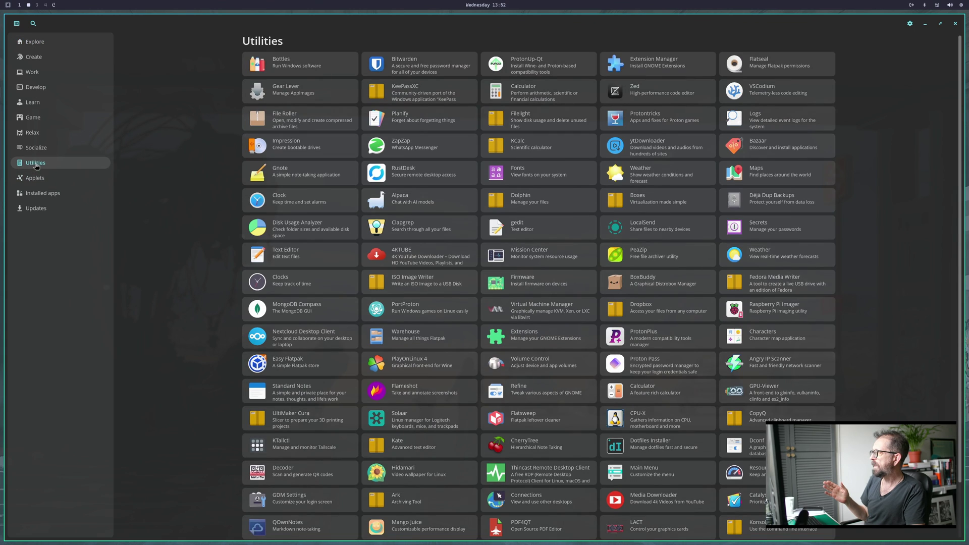
scroll(347, 249, "down", 2)
scroll(348, 249, "up", 2)
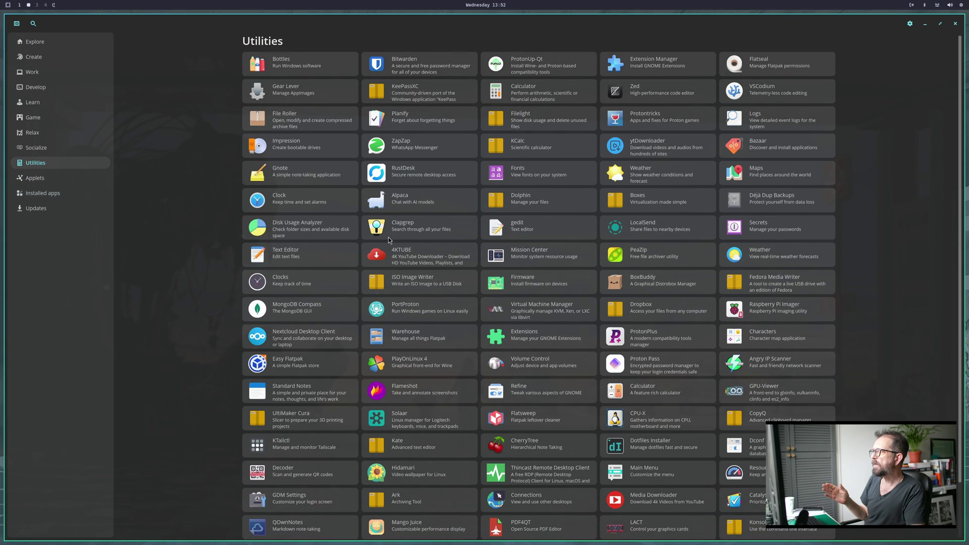
left_click(413, 207)
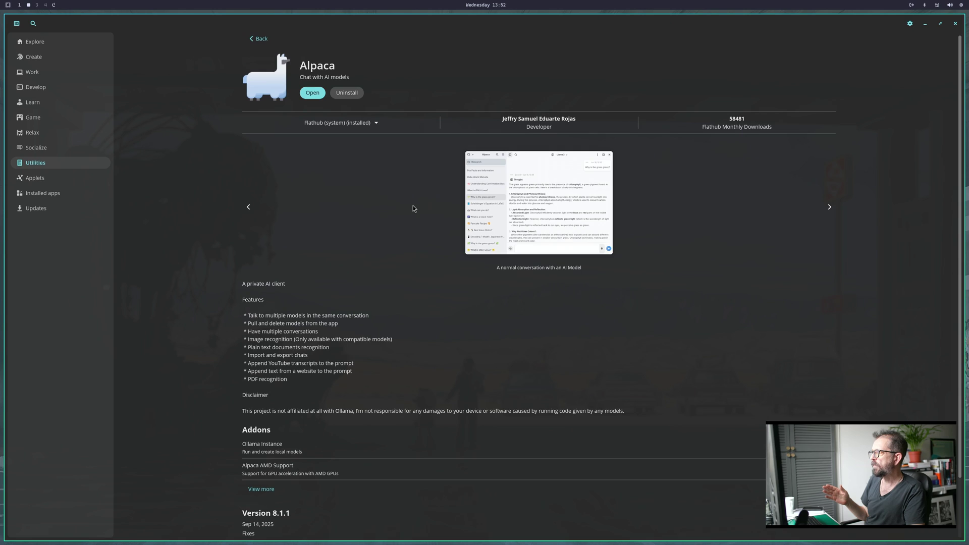
scroll(391, 216, "down", 2)
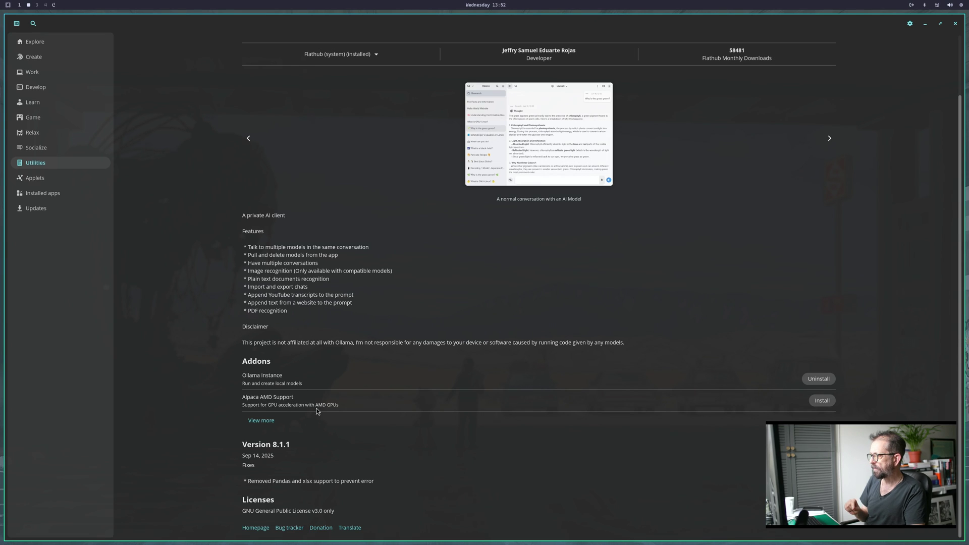
scroll(351, 277, "up", 2)
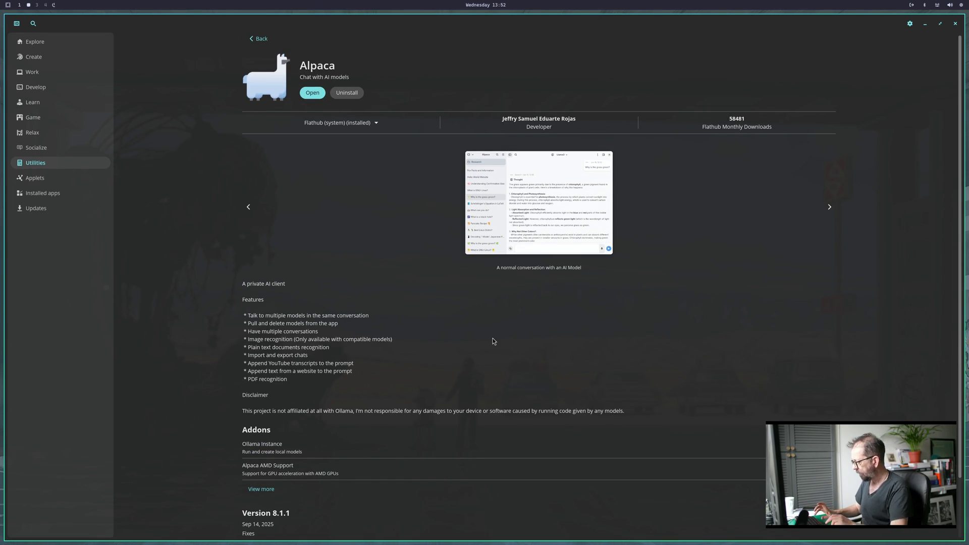
Close COSMIC Store and launch Alpaca from the Omarchy app list.
key("super+q")
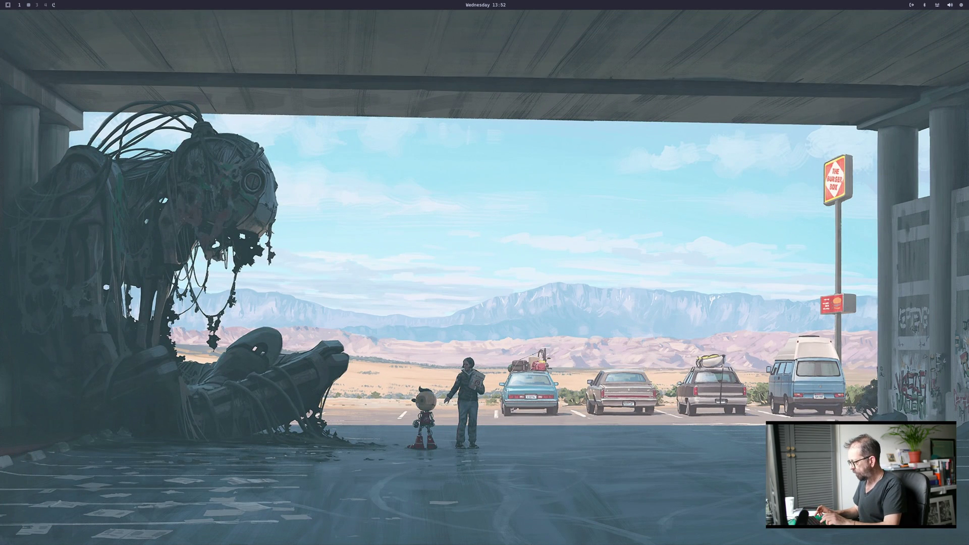
key("super+alt+space")
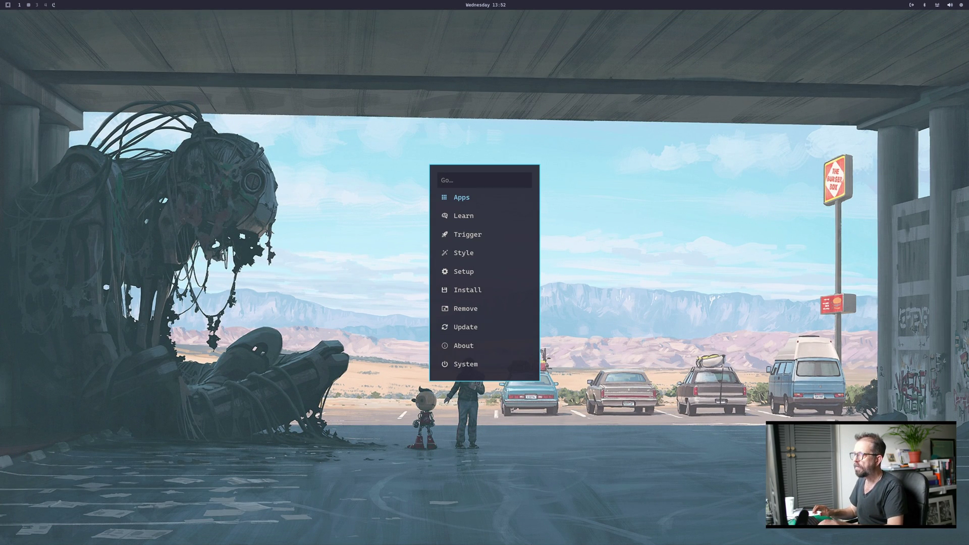
key("Return")
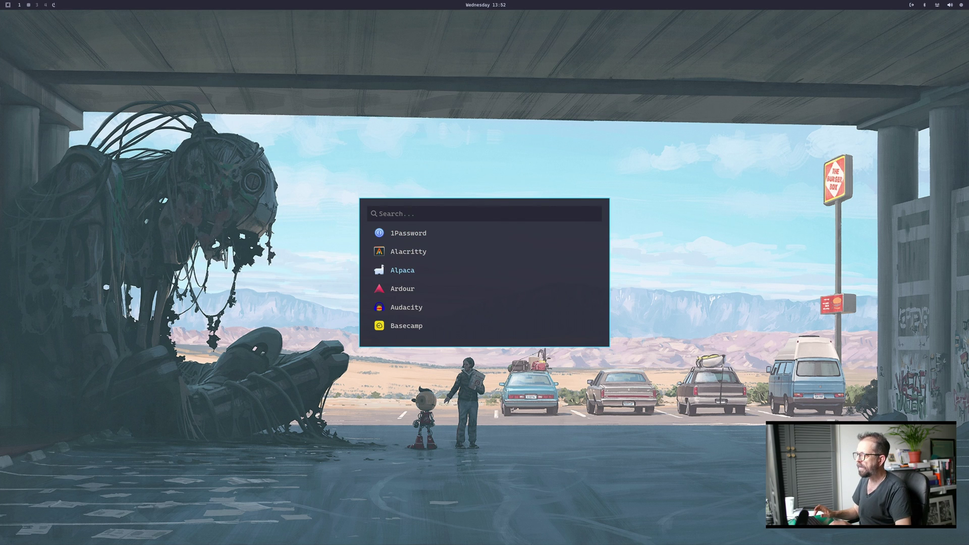
key("Escape")
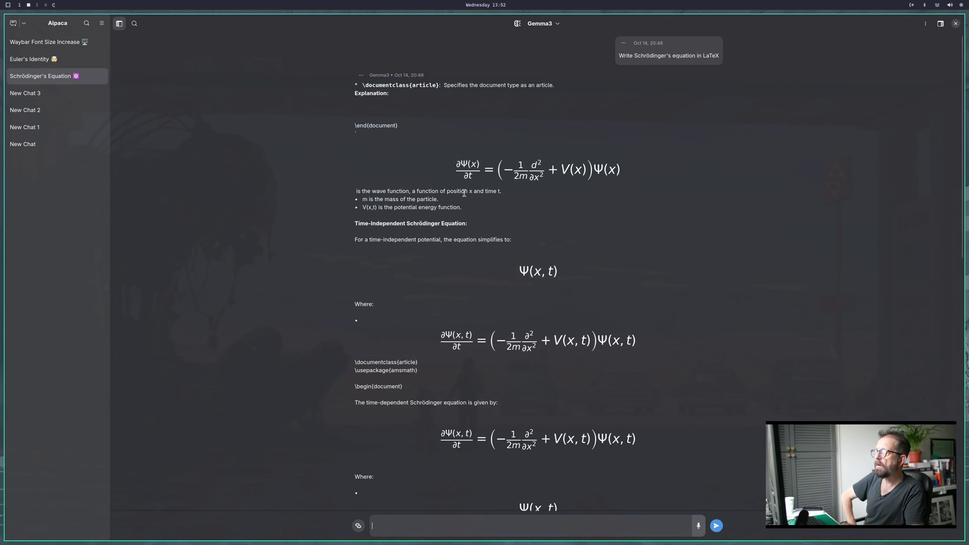
Select the Qwen2.5 (14B) model and start a new empty chat.
left_click(544, 25)
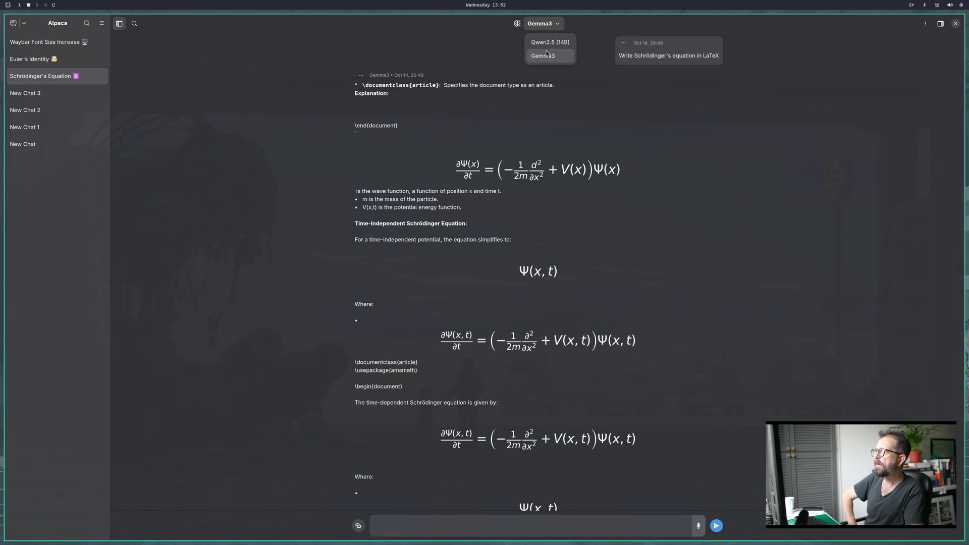
left_click(548, 45)
left_click(548, 47)
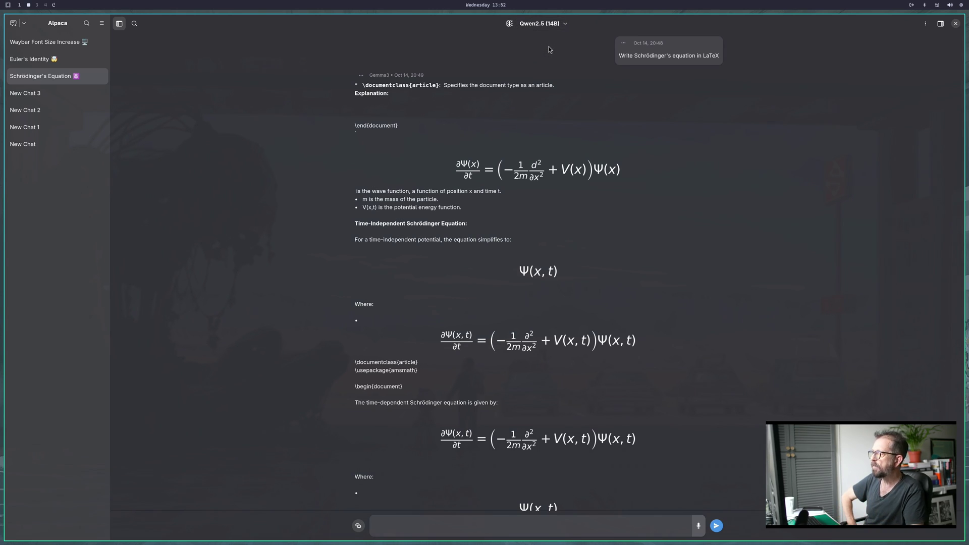
left_click(13, 24)
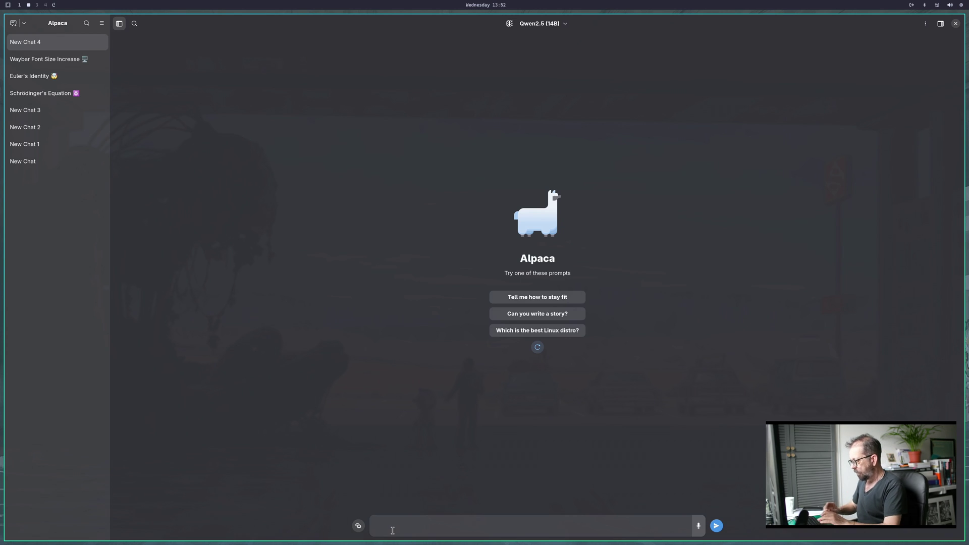
Send the question 'how do i increase the size of my font in my hyprland waybar'.
type("how do i")
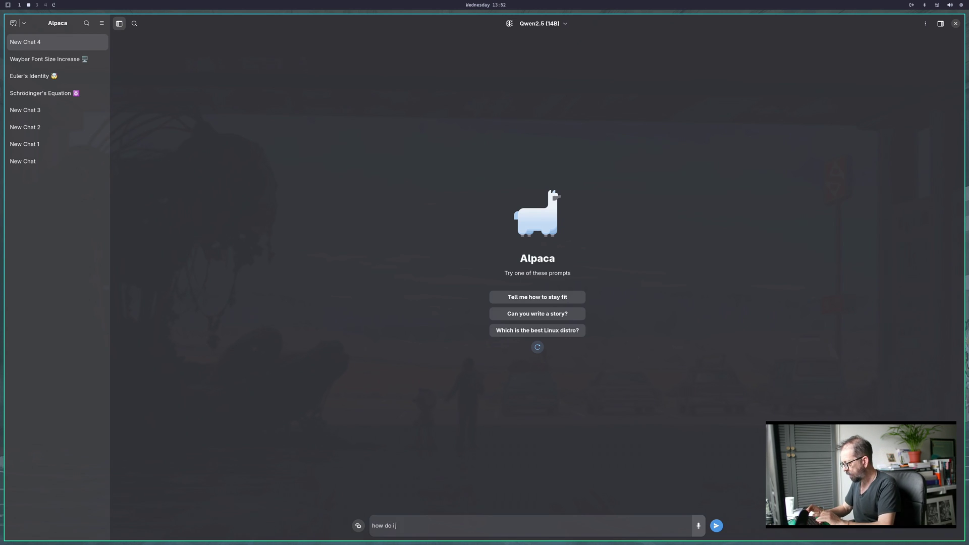
type(" increase t")
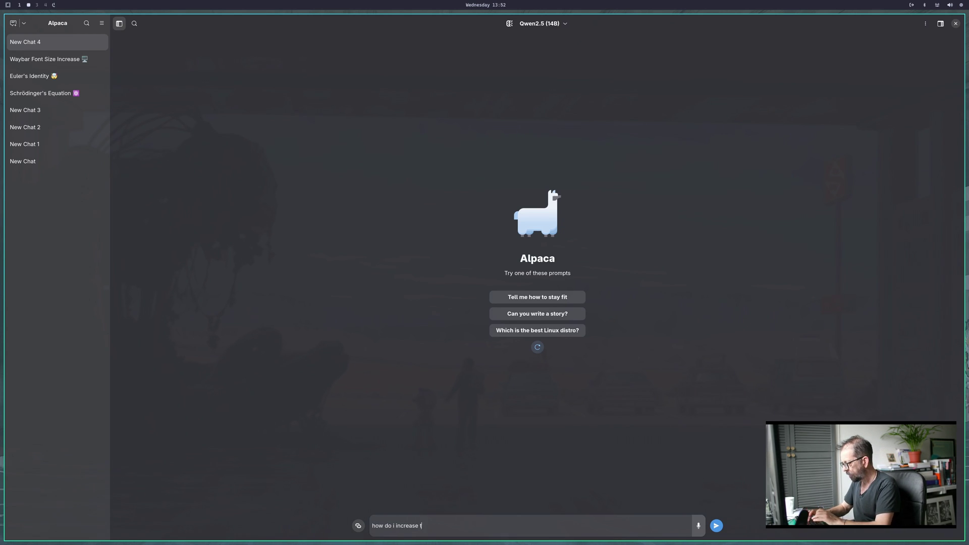
type("he size of")
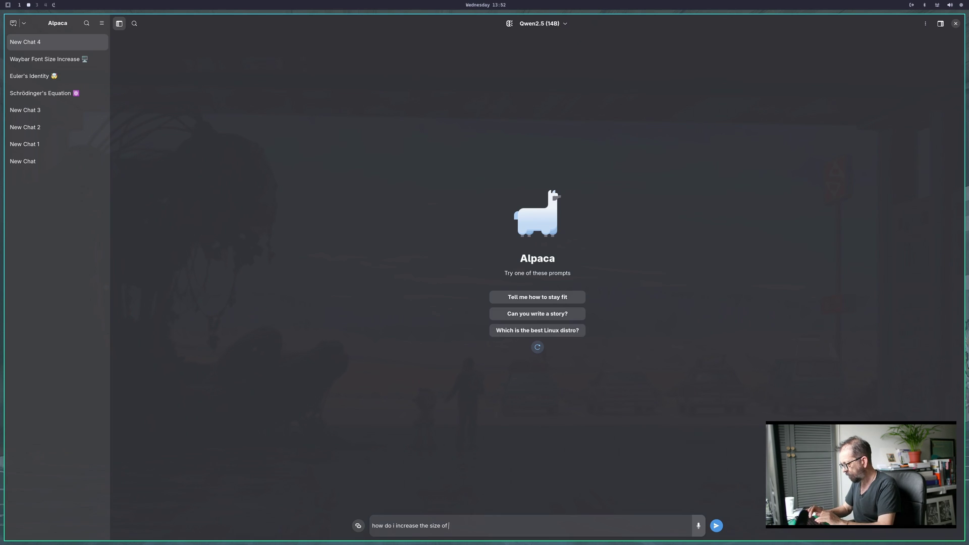
type(" my font in my hyprland w")
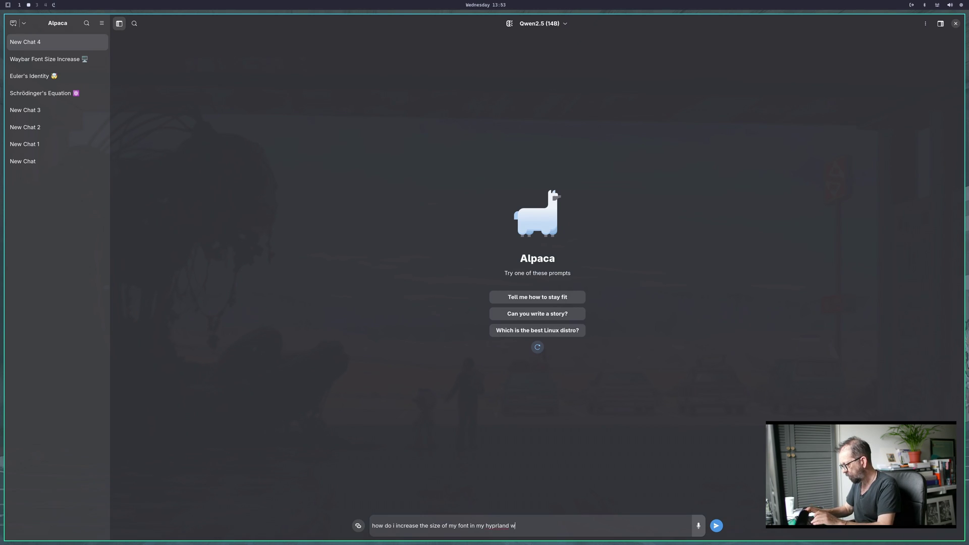
type("aybar")
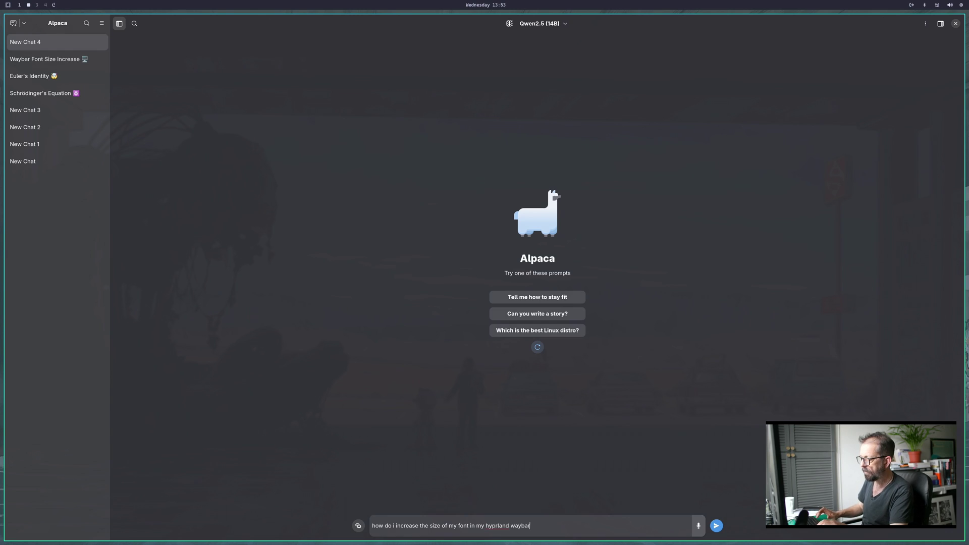
key("Return")
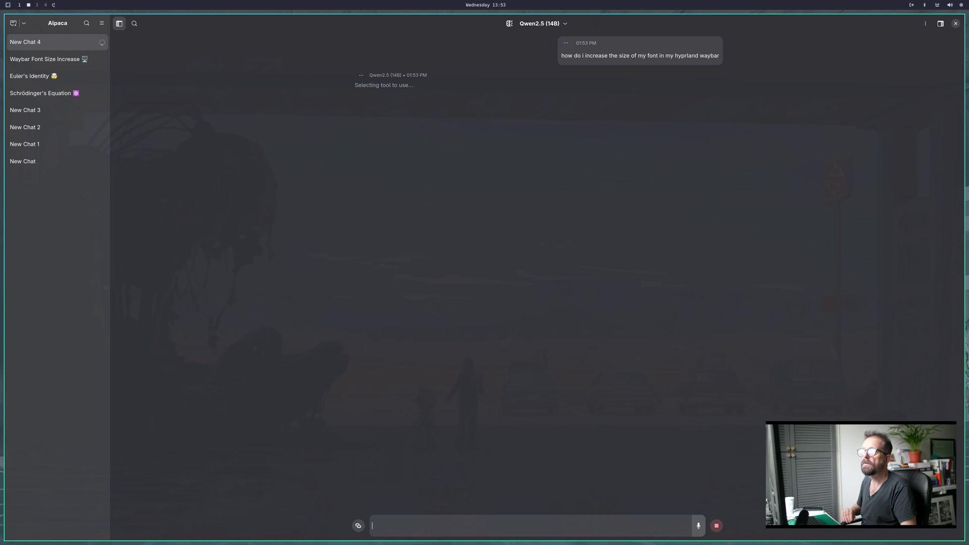
Open btop in a tiled terminal beside the stalled Alpaca response.
left_click(962, 5)
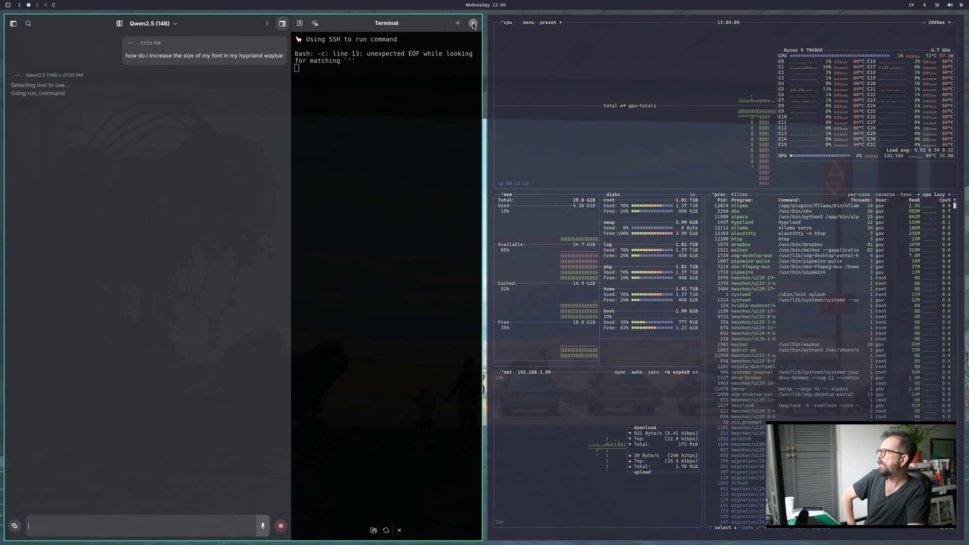
Close the Alpaca window to get the 'Close Alpaca?' dialog.
left_click(473, 23)
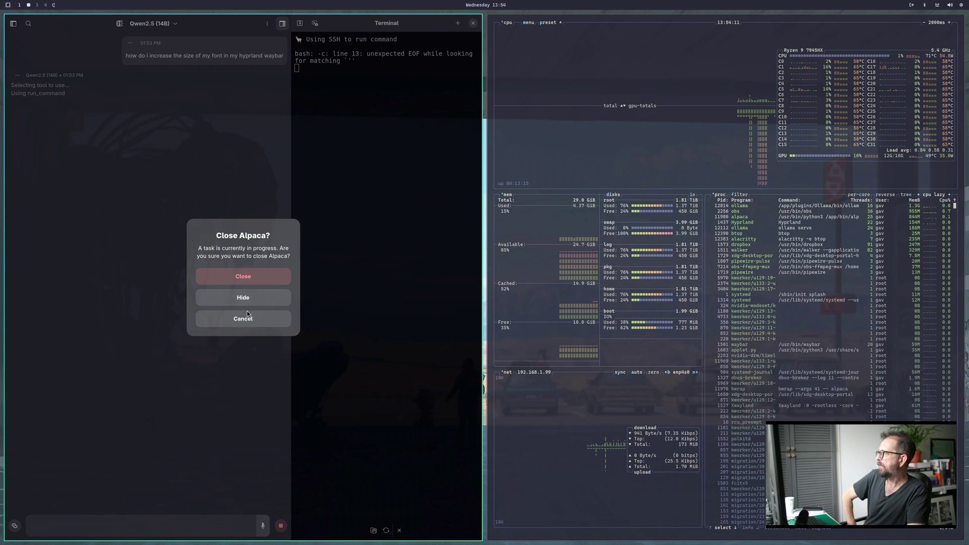
Quit Alpaca despite its running task and relaunch it from the Omarchy Apps menu.
left_click(247, 278)
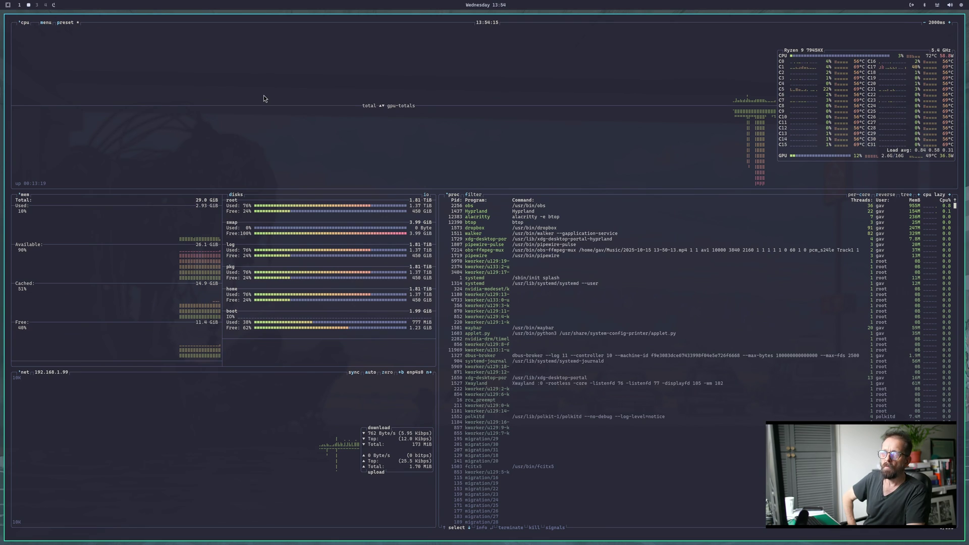
key("super+alt+space")
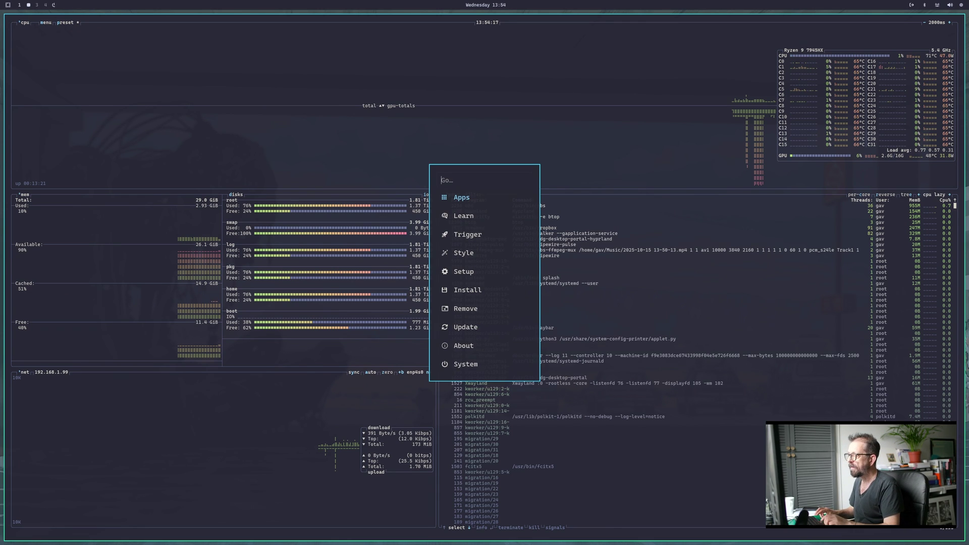
key("Down")
key("Return")
key("Down")
key("Down")
key("Escape")
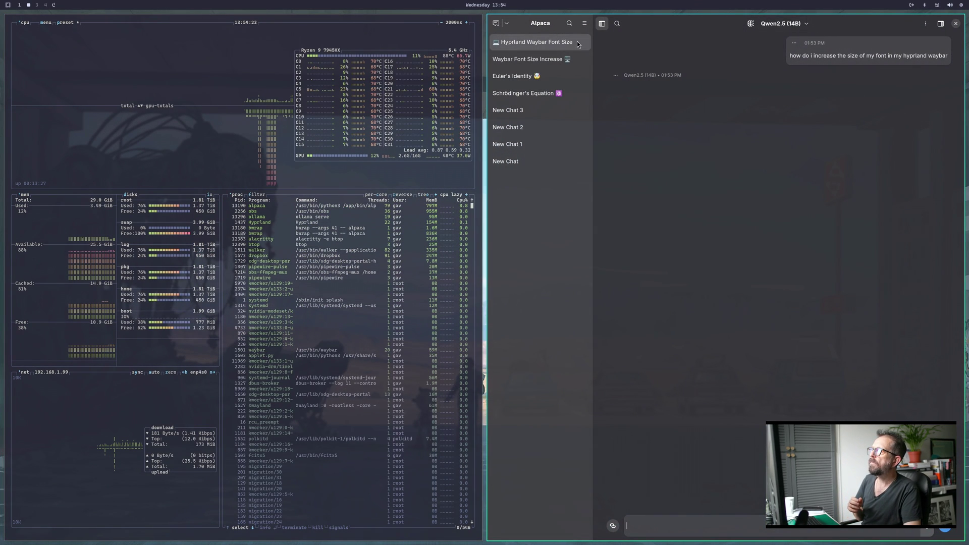
Remove the extra Ollama instance 'Instance' in Manage Instances and return to the chats.
left_click(584, 23)
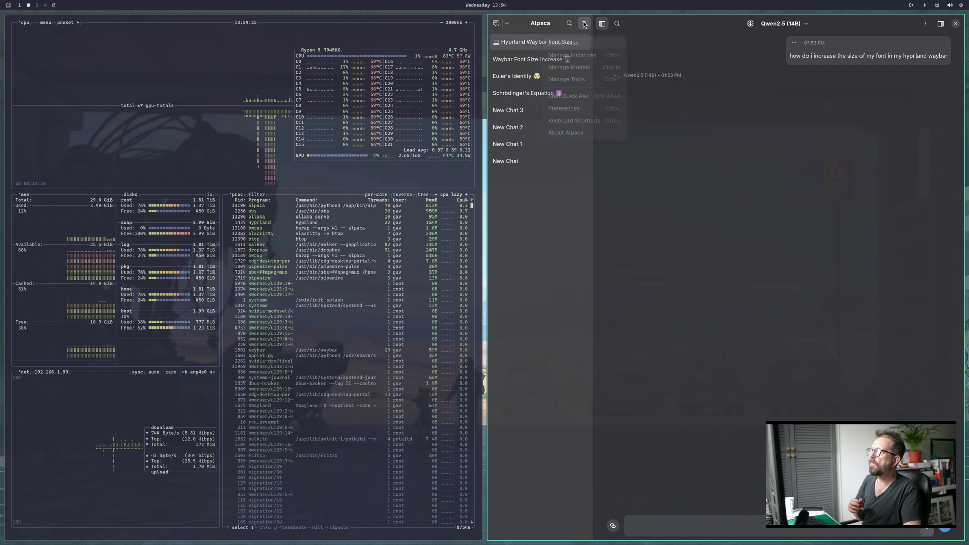
left_click(576, 56)
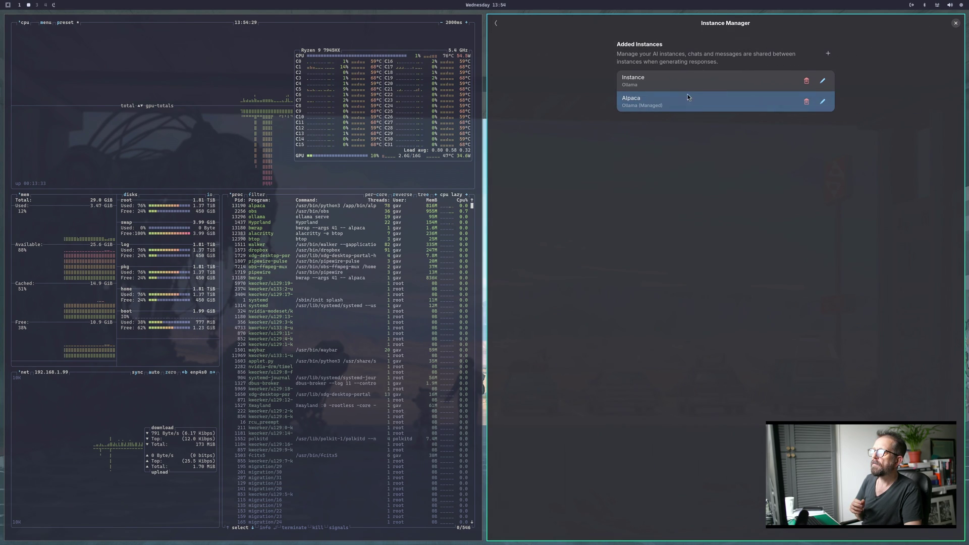
left_click(807, 81)
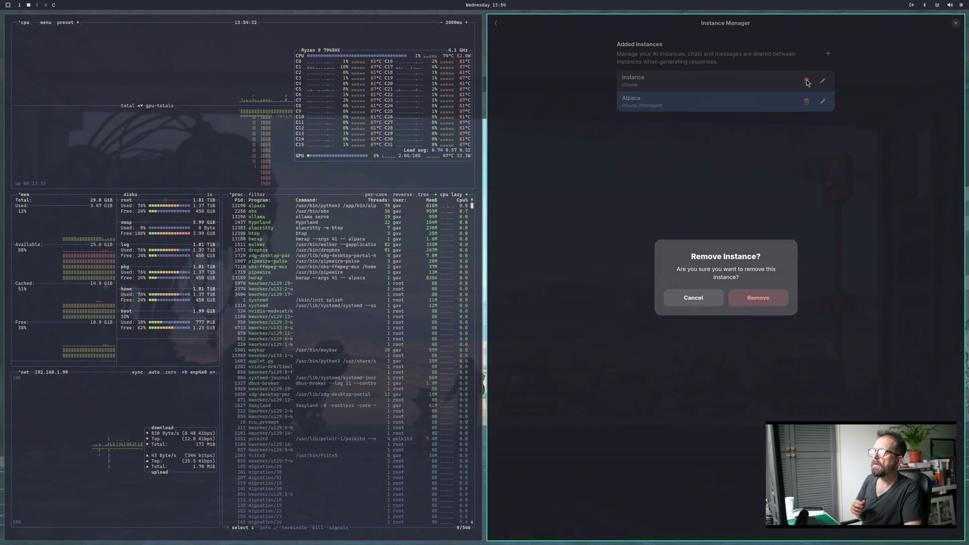
left_click(752, 301)
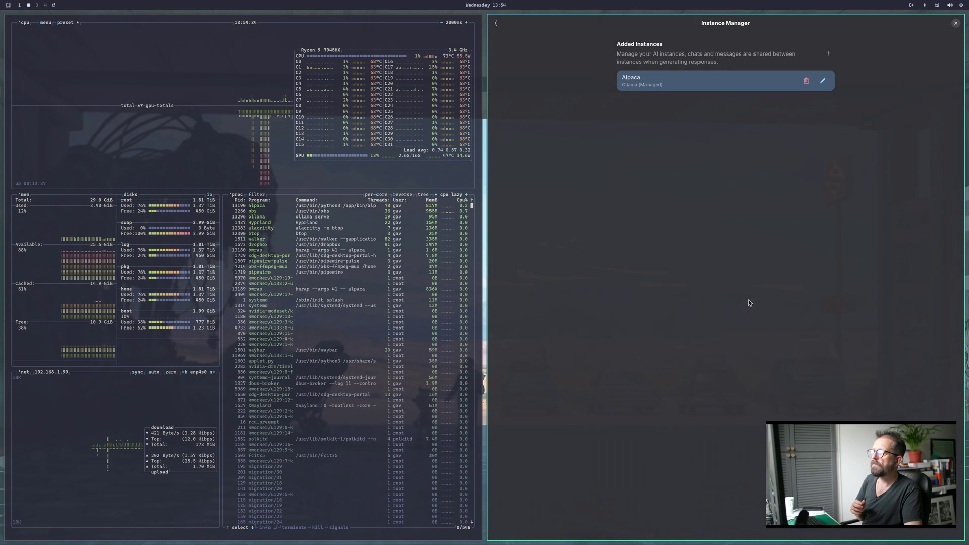
left_click(496, 23)
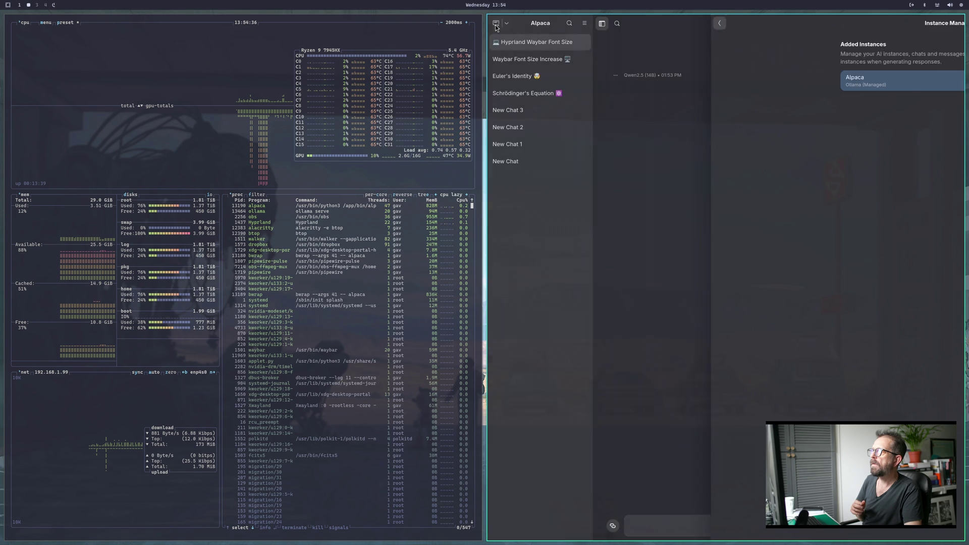
Send the message 'test' in the Hyprland Waybar Font Size chat.
left_click(522, 60)
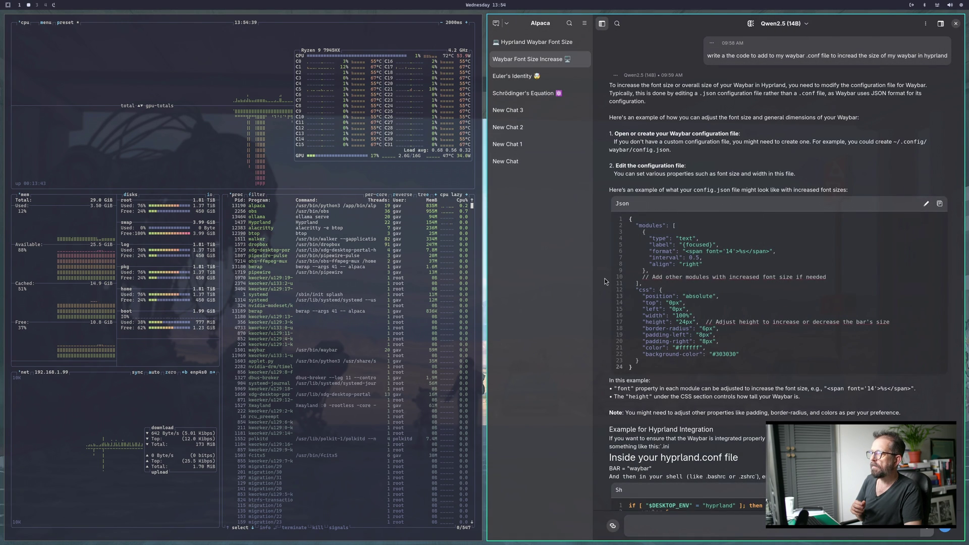
left_click(520, 46)
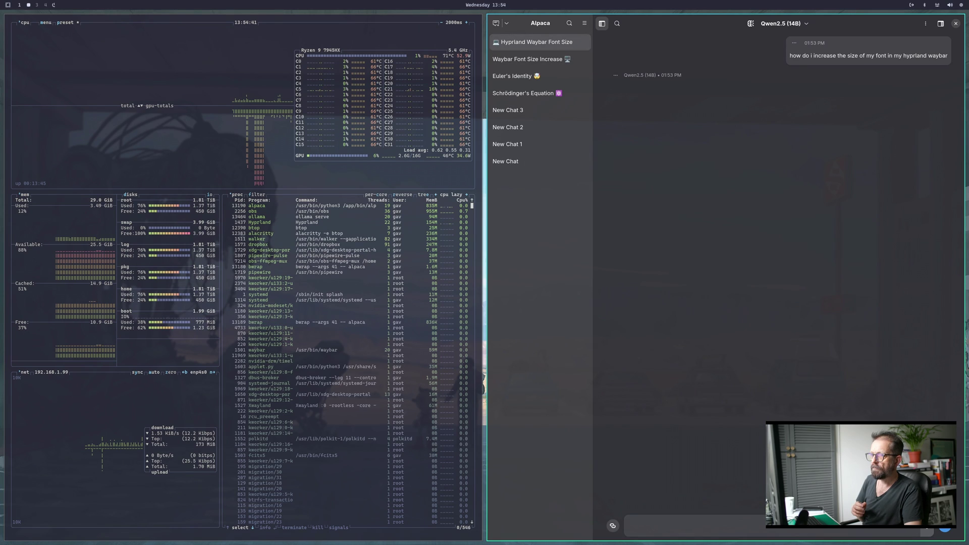
type("test")
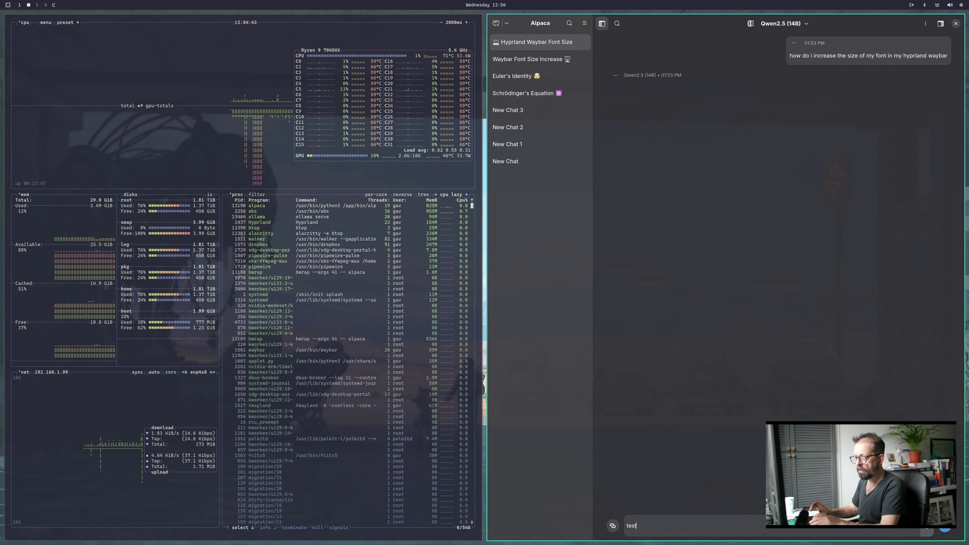
key("Return")
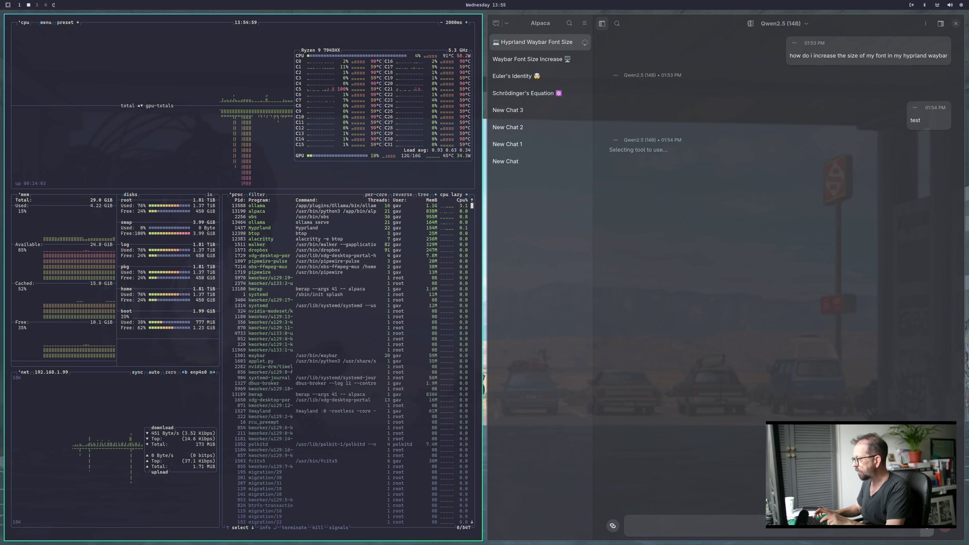
key("super+alt+space")
Launch COSMIC Store from the app launcher, filtering with 'co'.
key("Return")
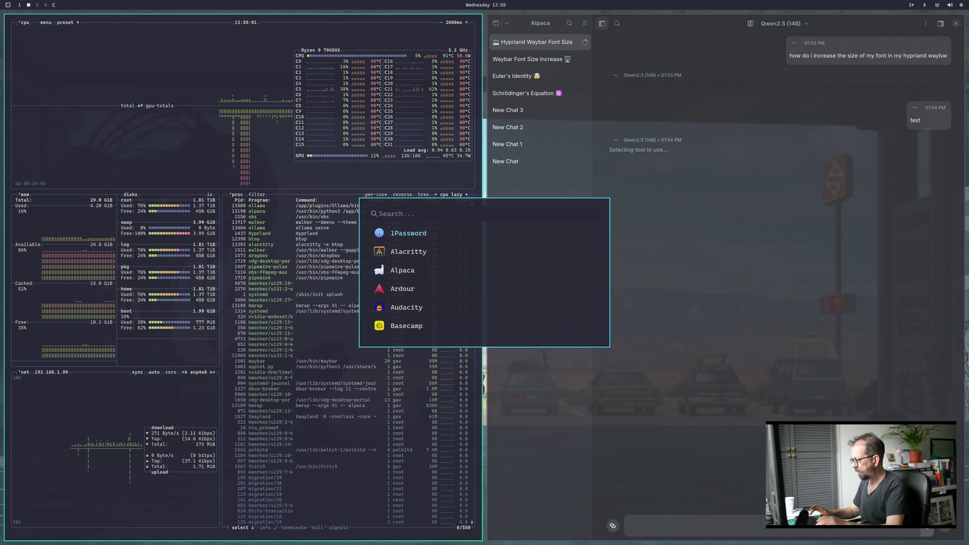
type("co")
key("Return")
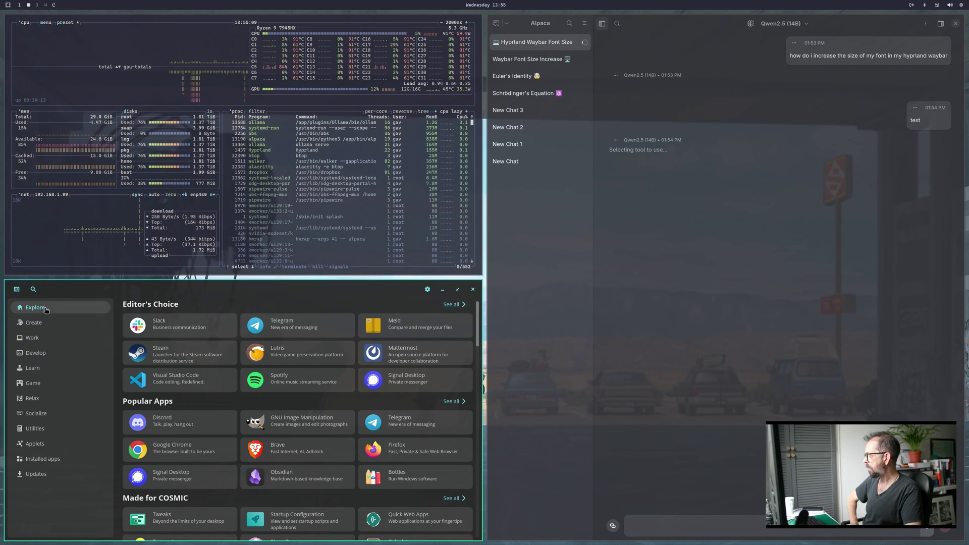
Search the store for 'alpa' and scroll through the Alpaca app page.
left_click(34, 289)
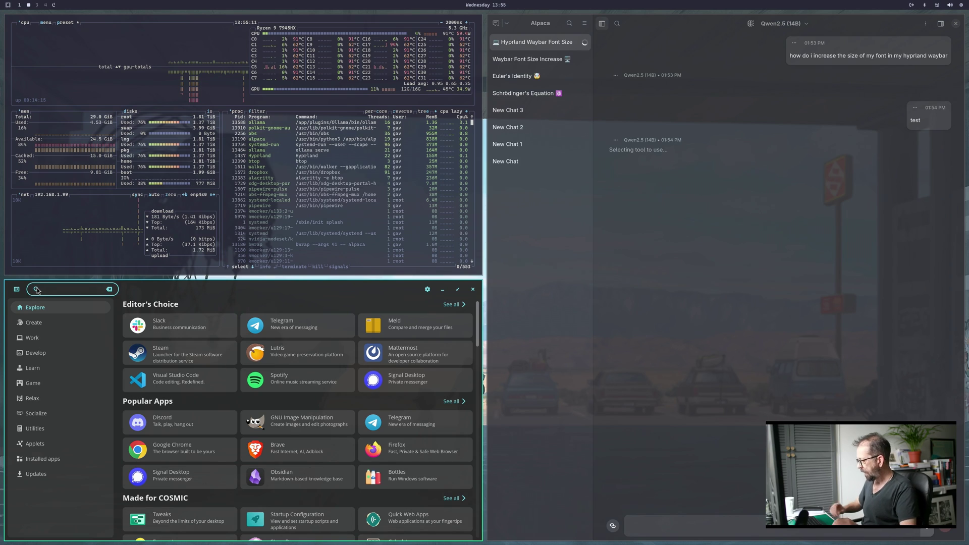
type("alpa")
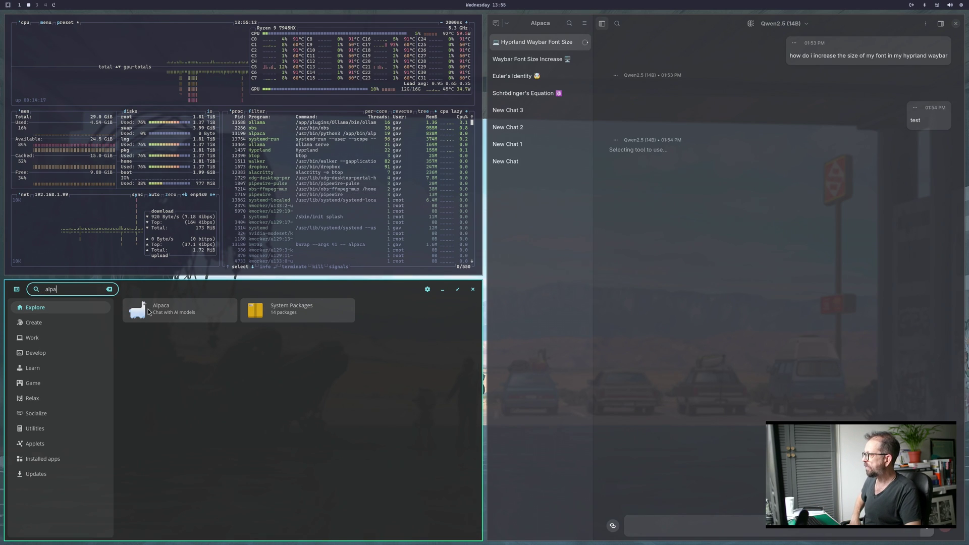
left_click(147, 309)
scroll(267, 431, "down", 5)
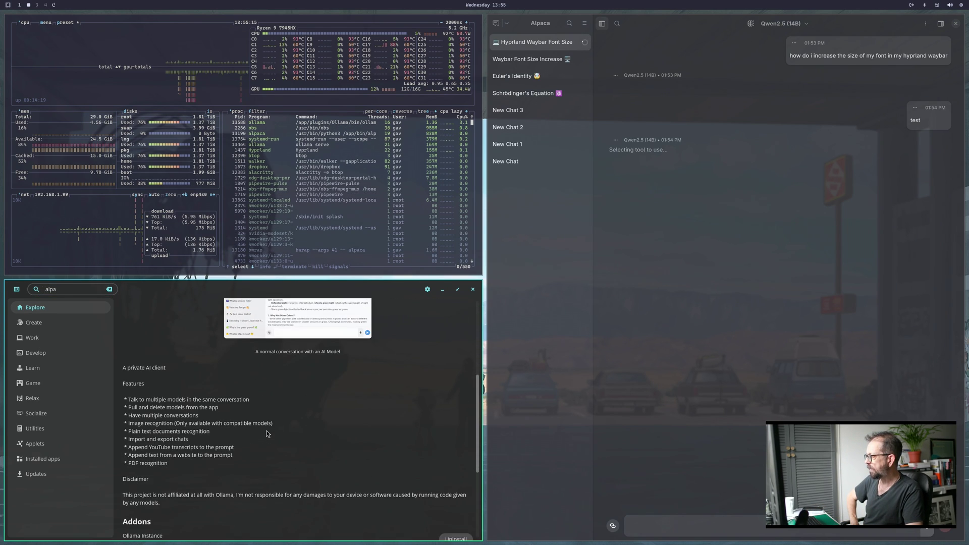
scroll(266, 431, "down", 4)
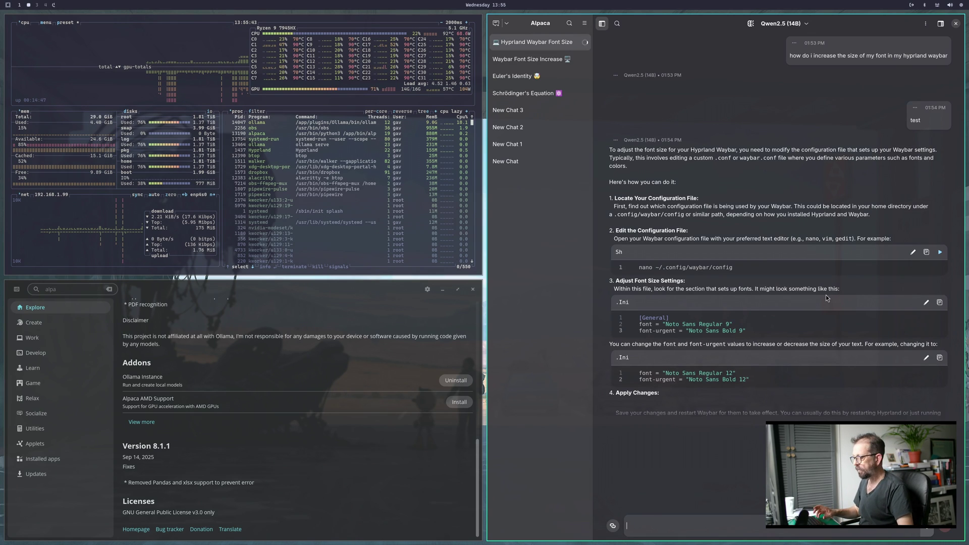
Close Alpaca while it replies, confirming the dialog, then close COSMIC Store and btop with Super+W.
key("super+w")
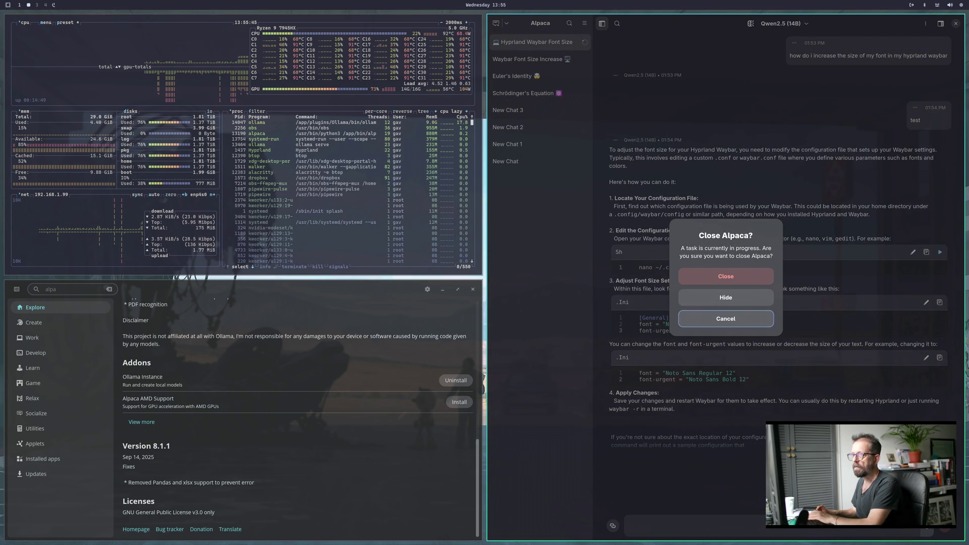
left_click(729, 274)
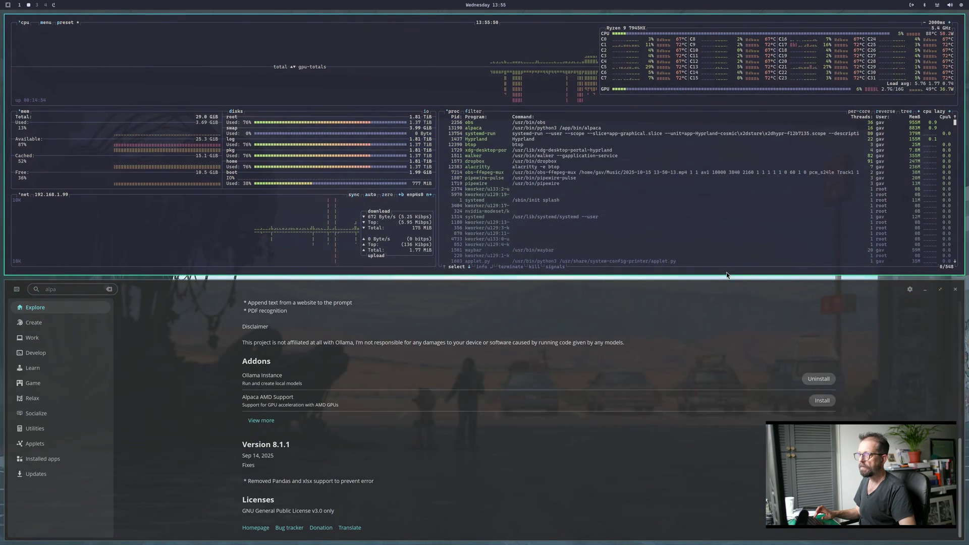
key("super+w")
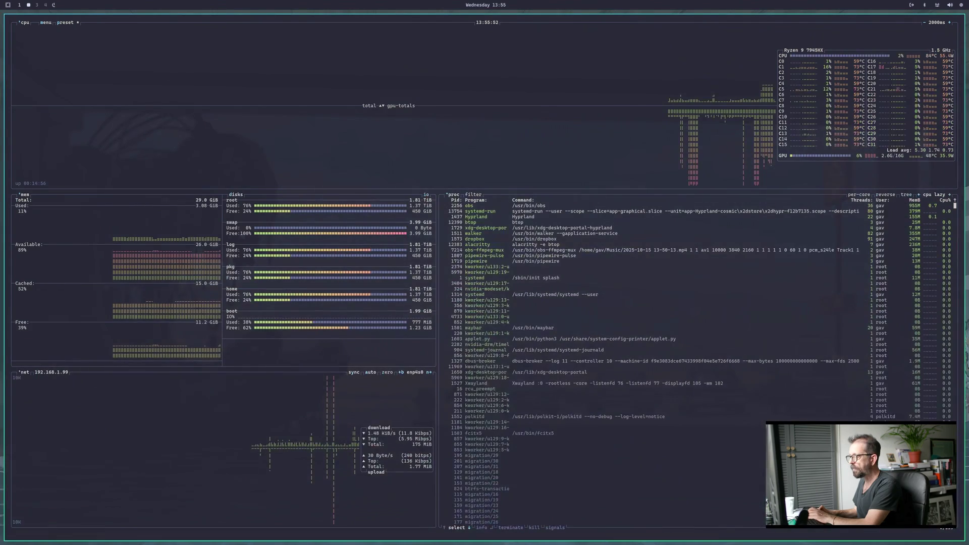
key("super+w")
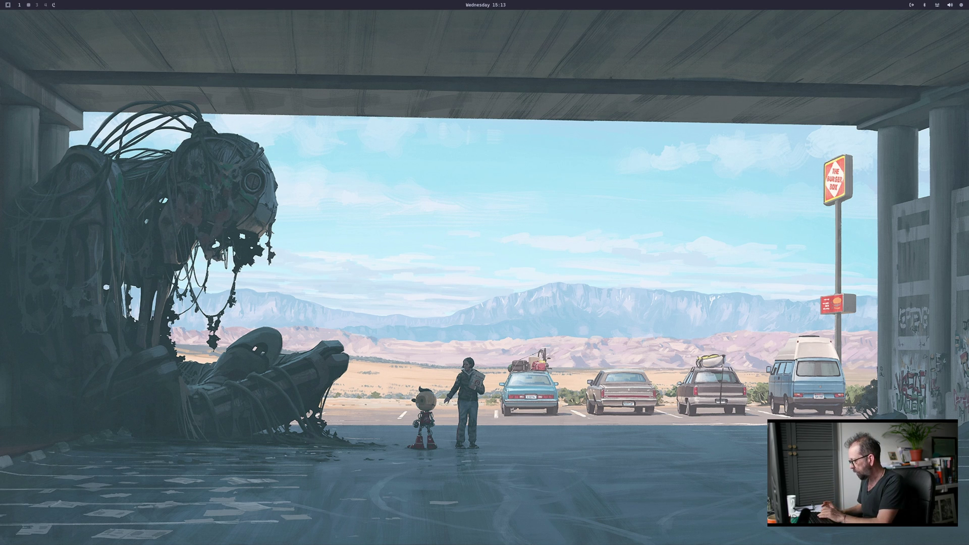
Open Files, launch Konsole via the launcher search 'ko', and open the Downloads folder.
key("super+shift+f")
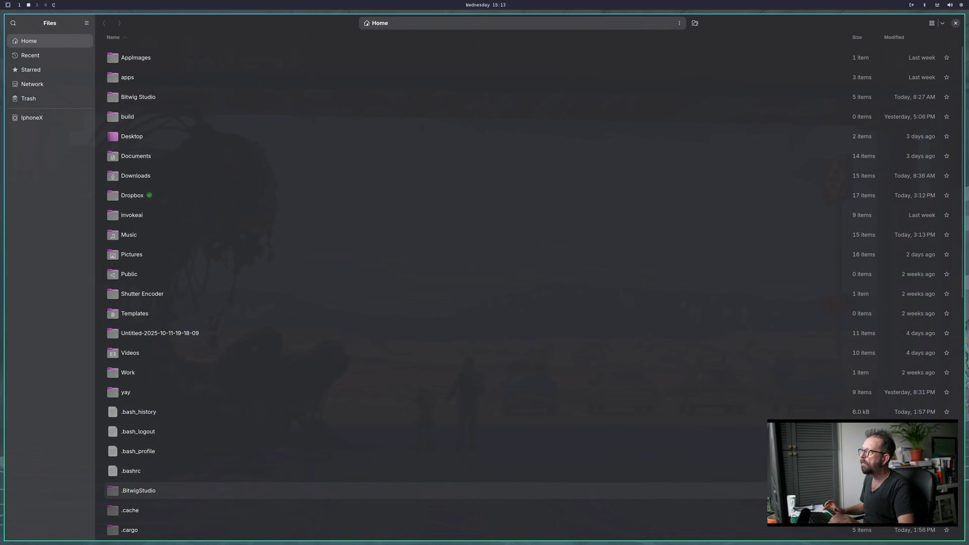
key("super+alt+space")
key("Return")
type("ko")
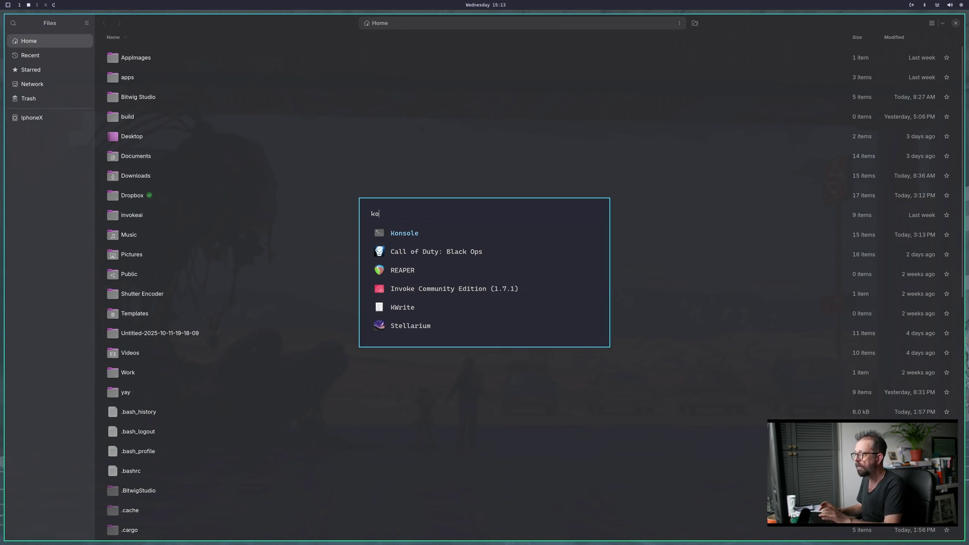
key("Return")
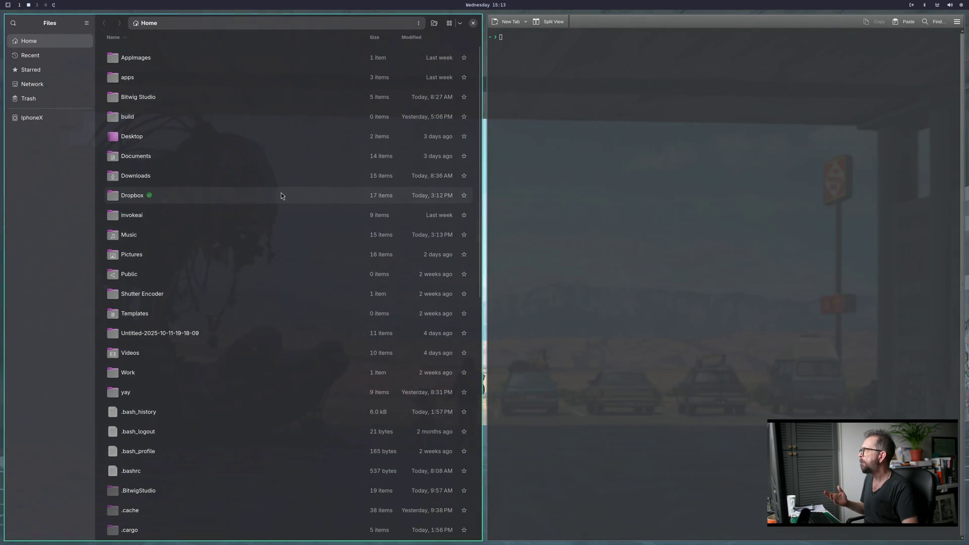
double_click(192, 172)
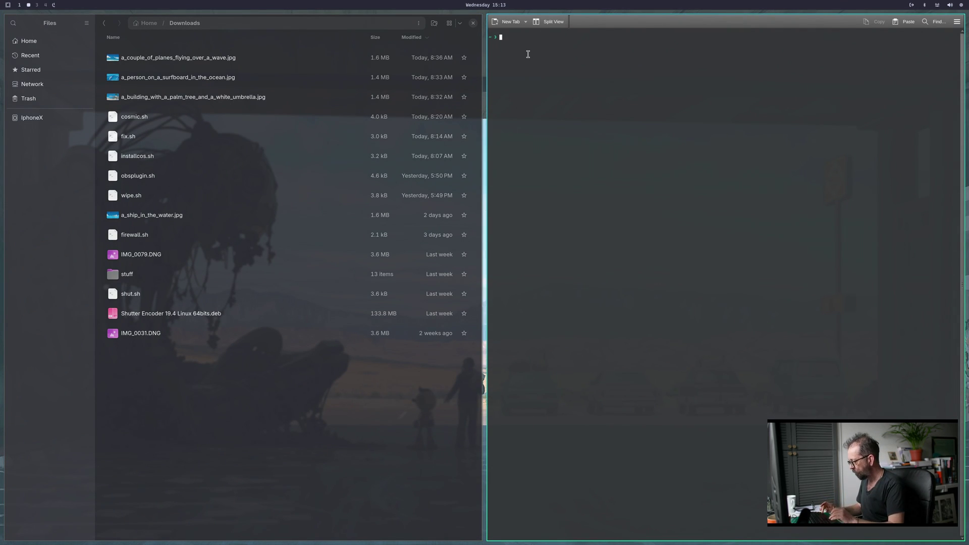
Make cosmic.sh executable with 'chmod +x', dropping its path in from Files.
type("chmod")
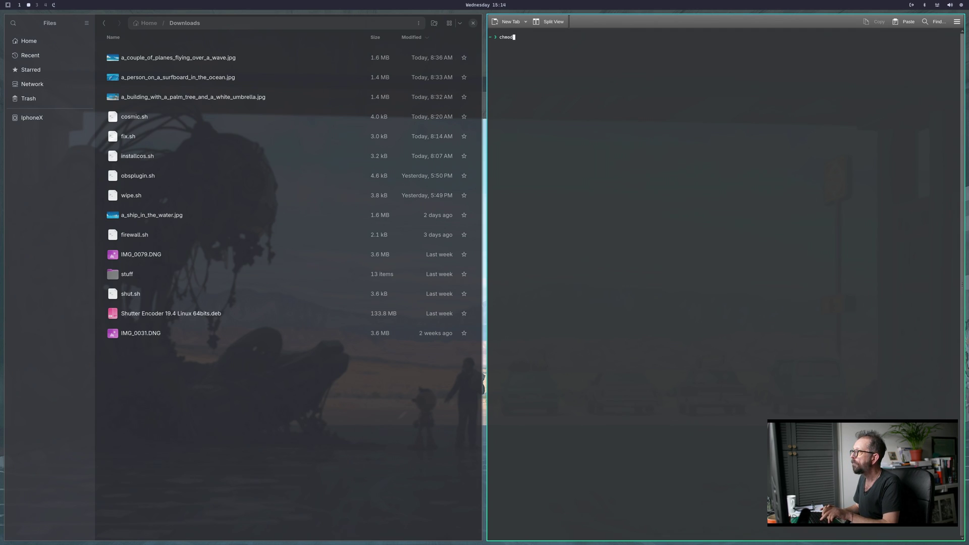
type(" +x")
left_click(379, 37)
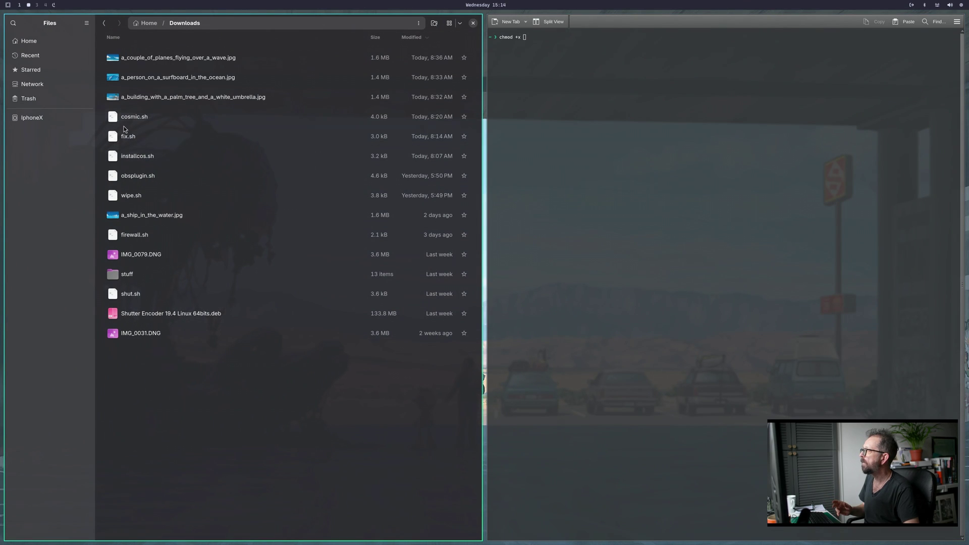
left_click_drag(146, 118, 583, 71)
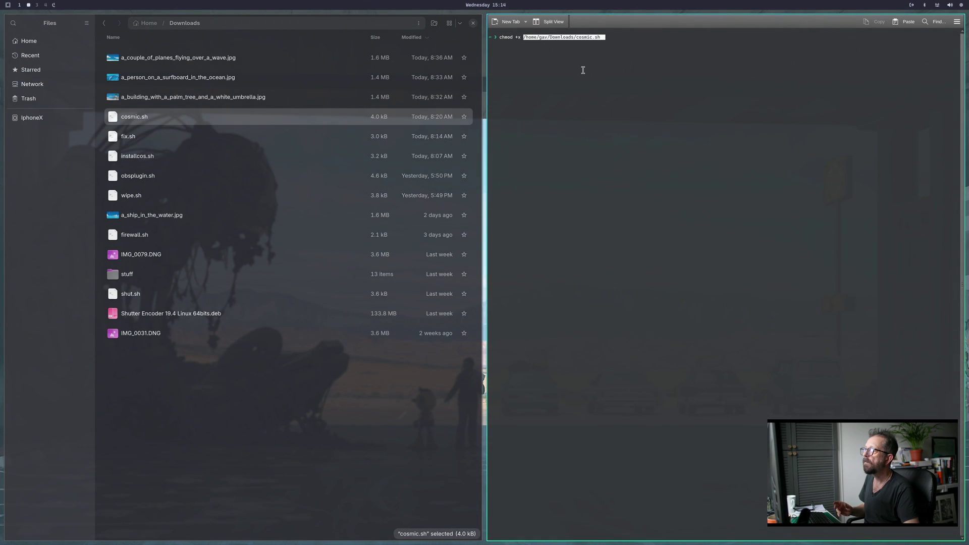
left_click(621, 38)
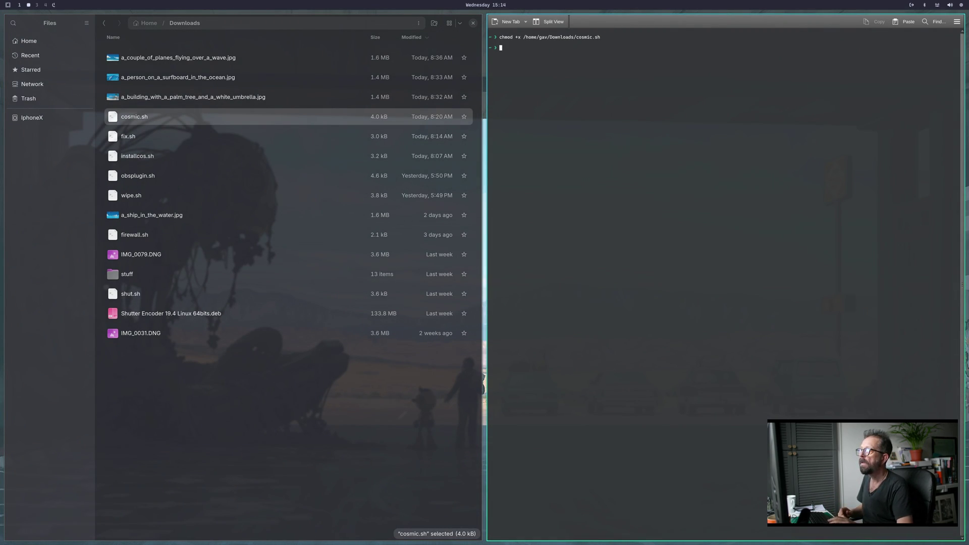
Run cosmic.sh by dragging it from Downloads into the terminal.
left_click(234, 108)
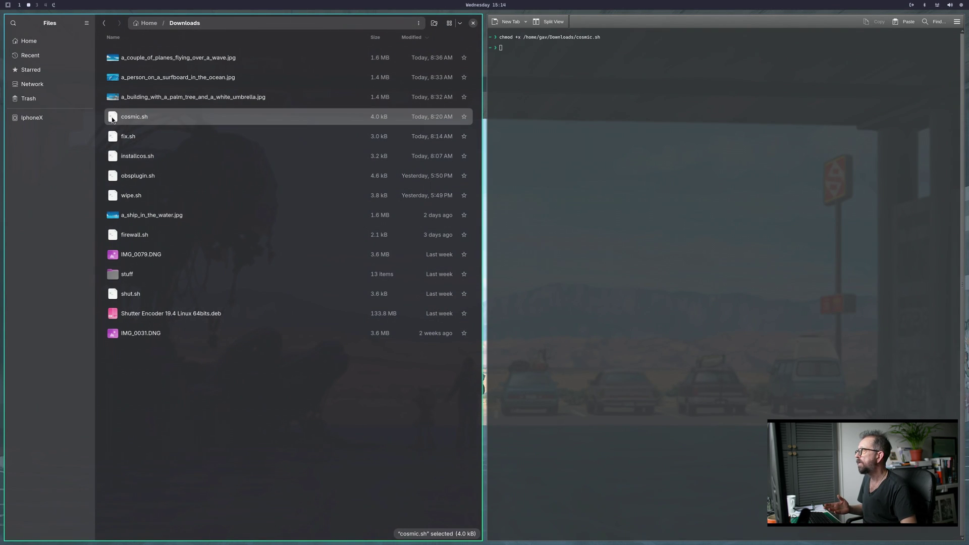
left_click_drag(112, 120, 508, 92)
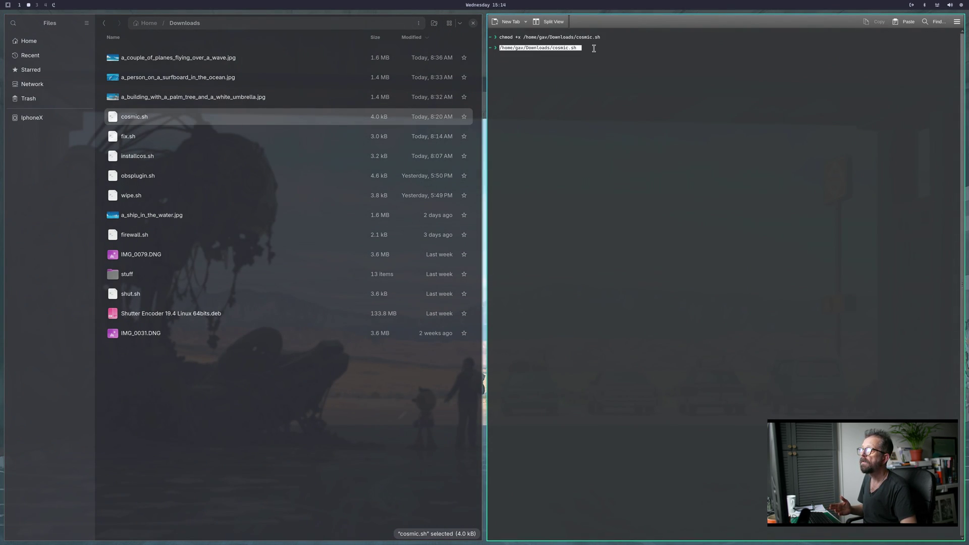
key("Return")
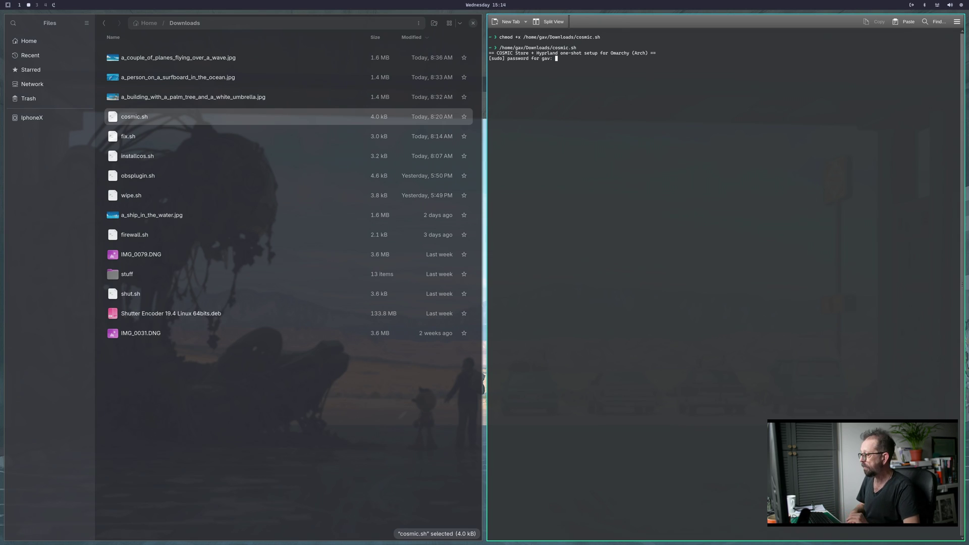
Submit the sudo password so cosmic.sh syncs packages and reinstalls cosmic-store-git.
key("Return")
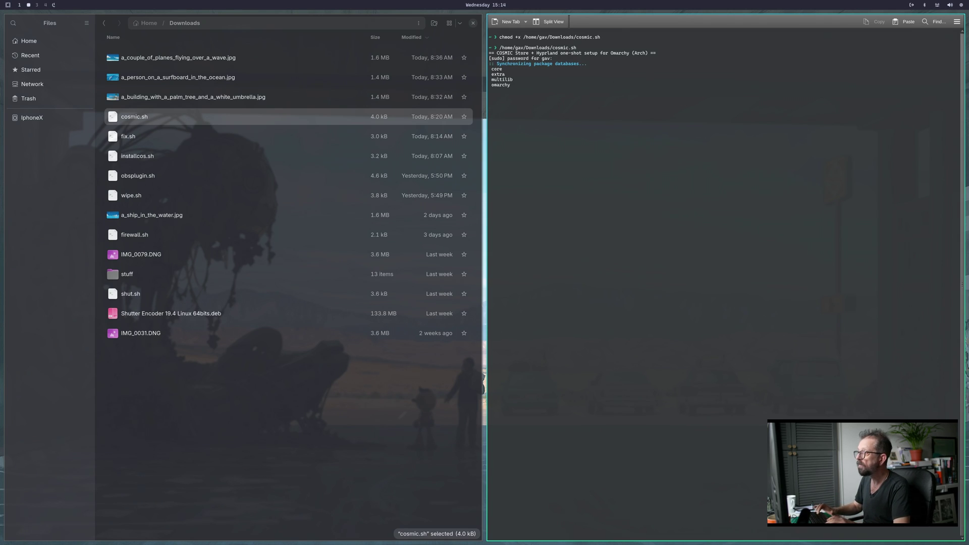